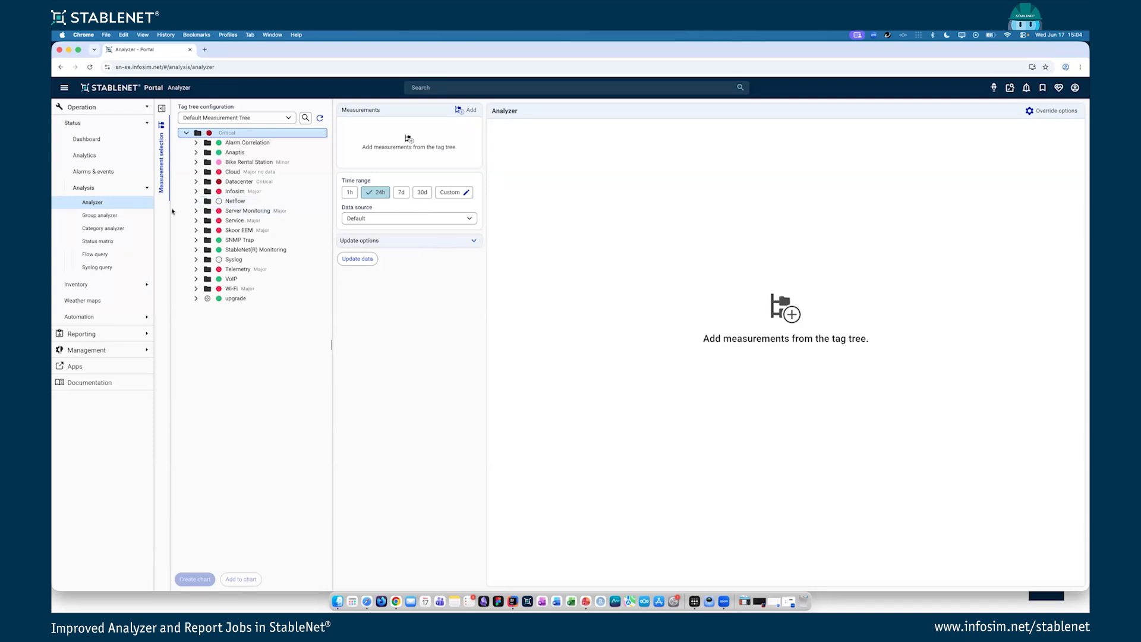
Step: Look through the Group analyzer, Category analyzer and Status matrix pages, and return to the Analyzer
left_click(104, 216)
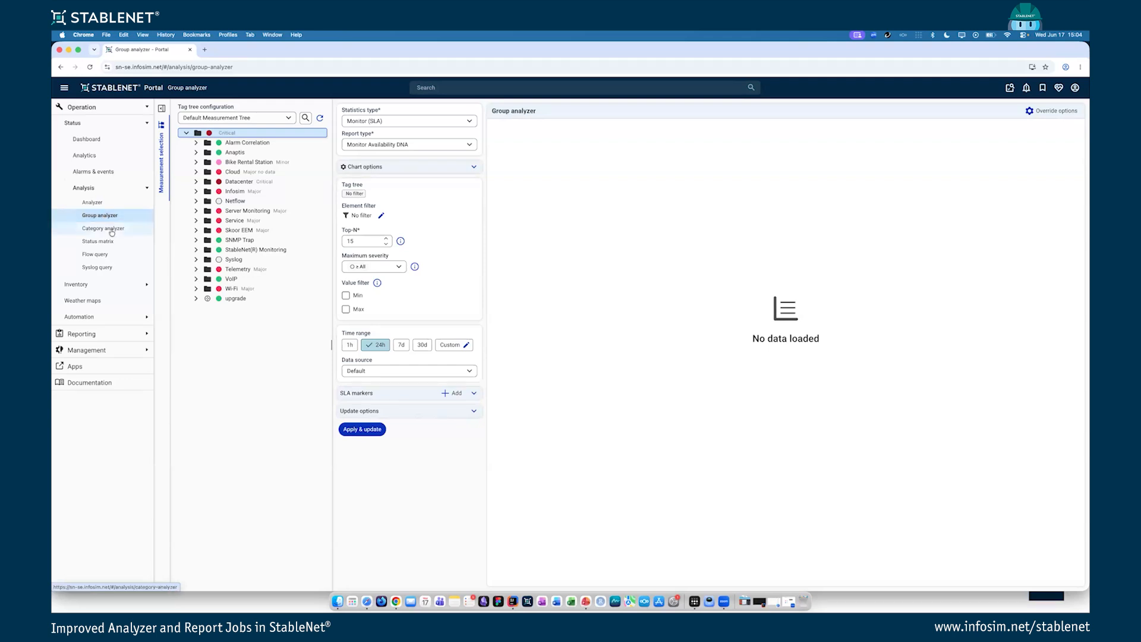
left_click(112, 232)
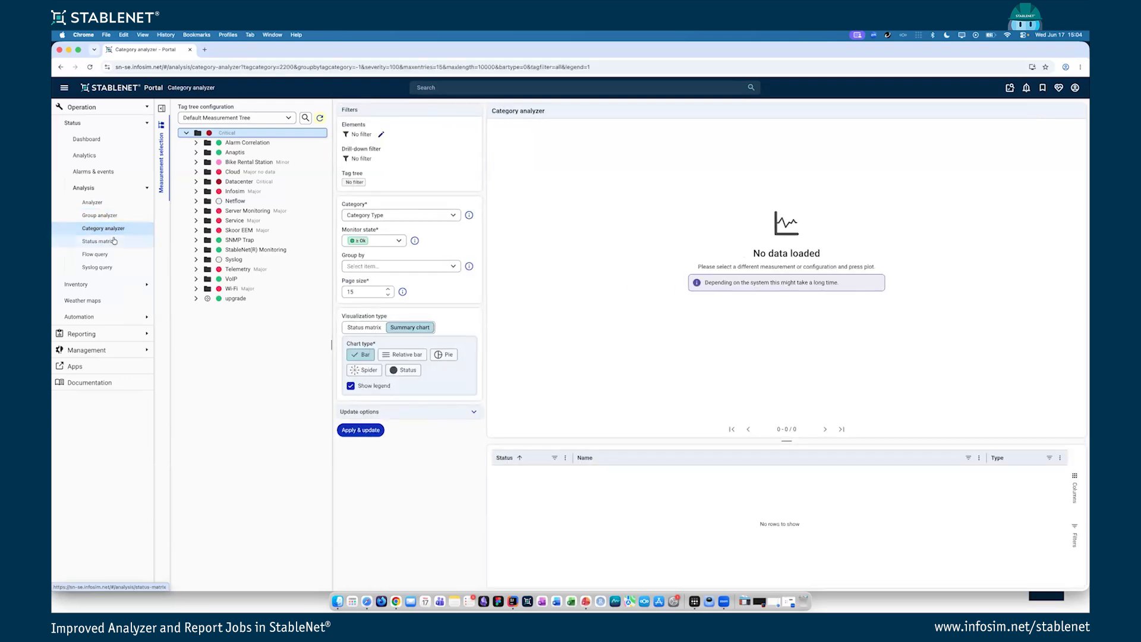
left_click(113, 241)
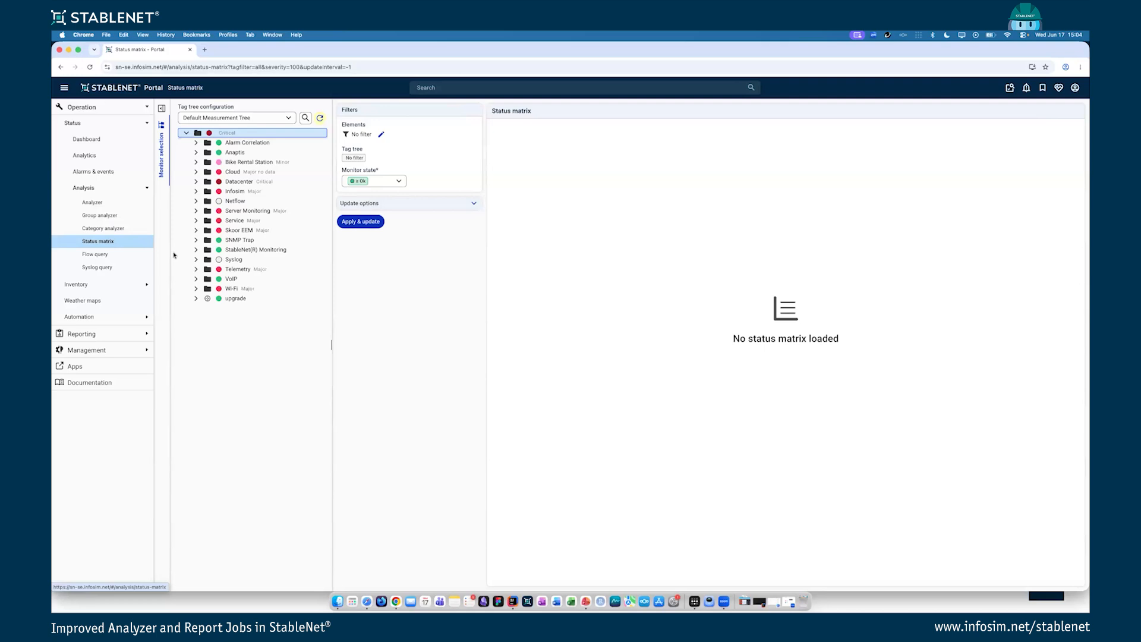
left_click(108, 202)
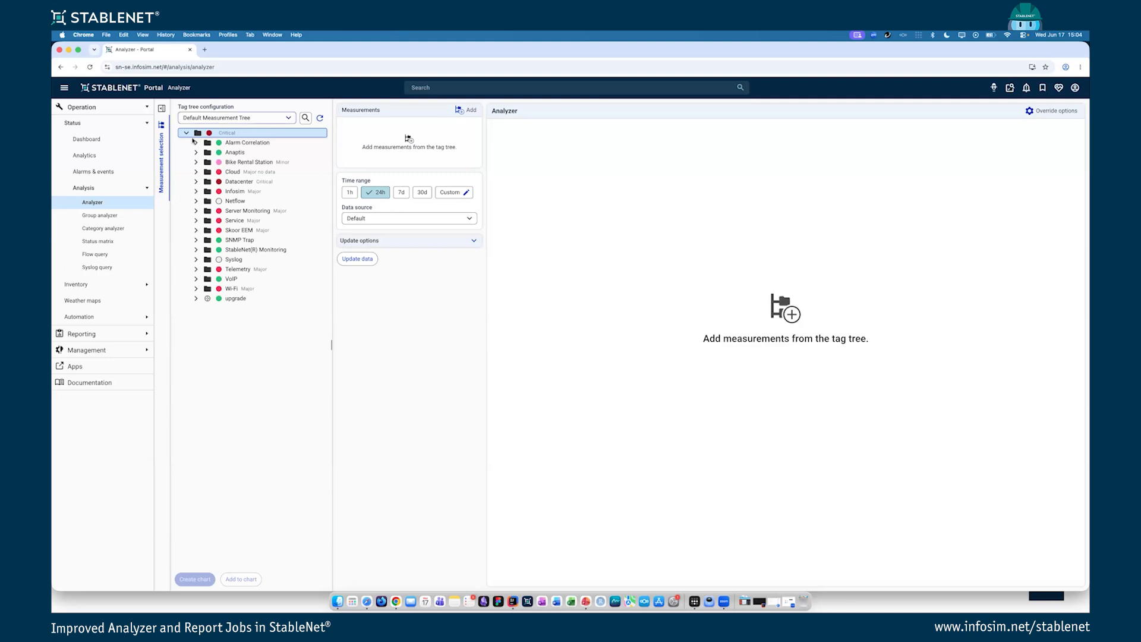
Step: Search the measurement tree for "dallas" and create a chart for dallas.routerlab.infosim.net
left_click(305, 118)
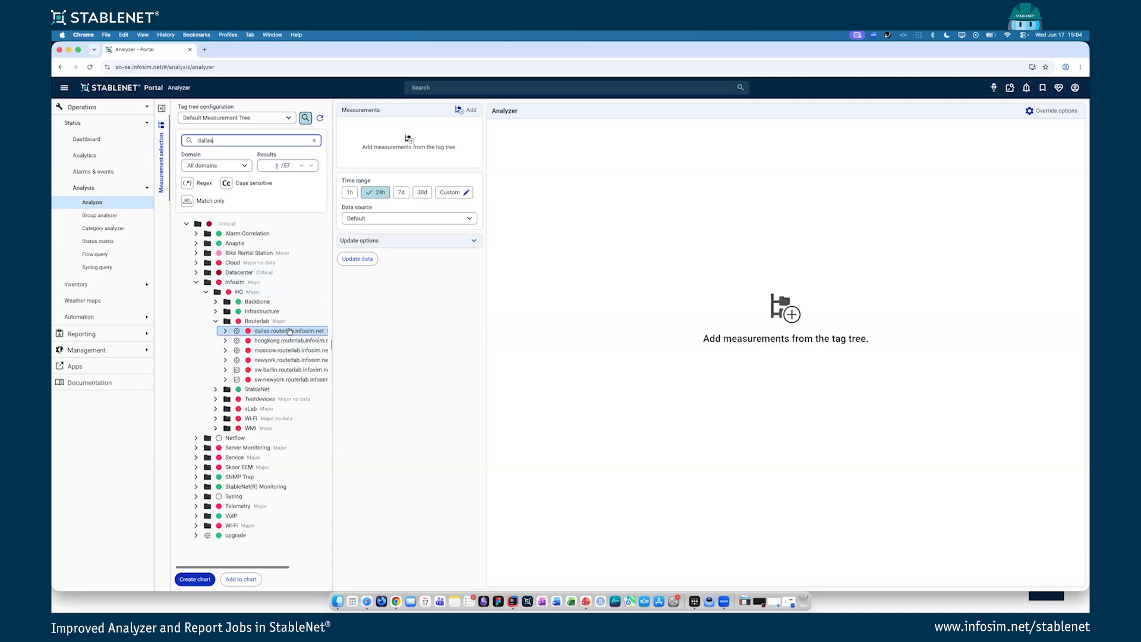
left_click(195, 578)
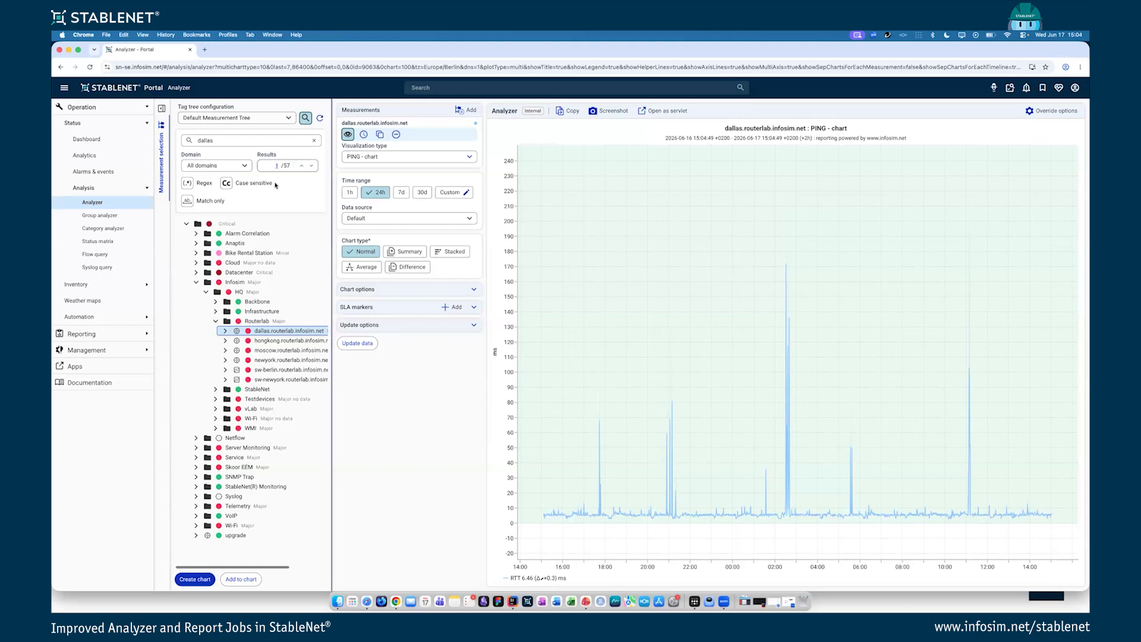
Step: Collapse the measurement selection tree and check the dialog for adding further measurements without adding any
left_click(157, 159)
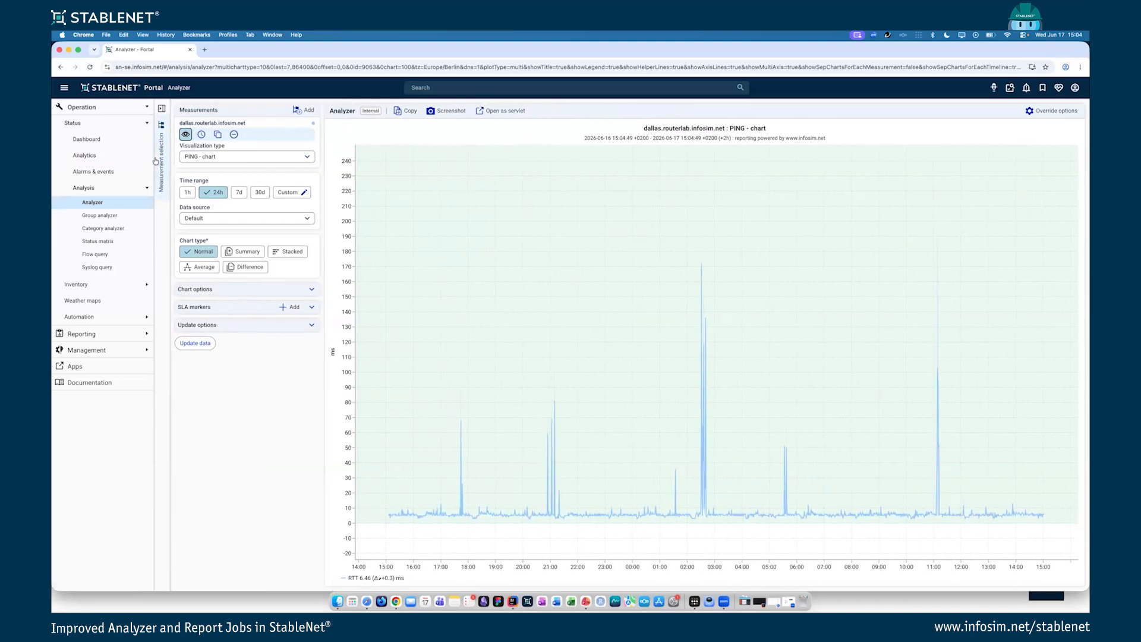
left_click(159, 161)
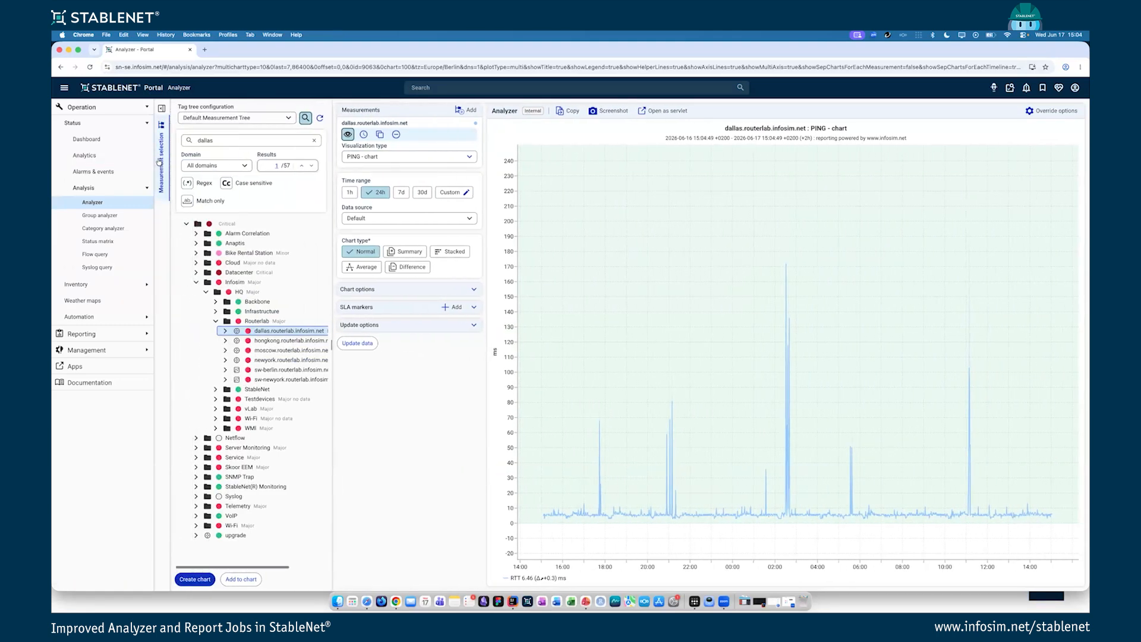
left_click(159, 161)
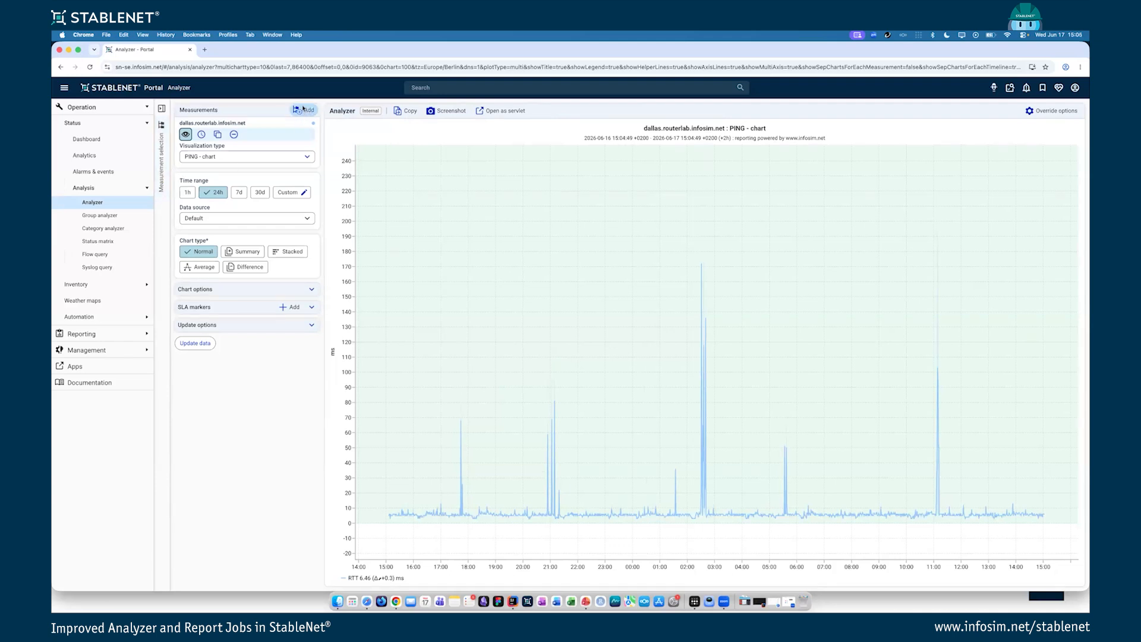
left_click(304, 109)
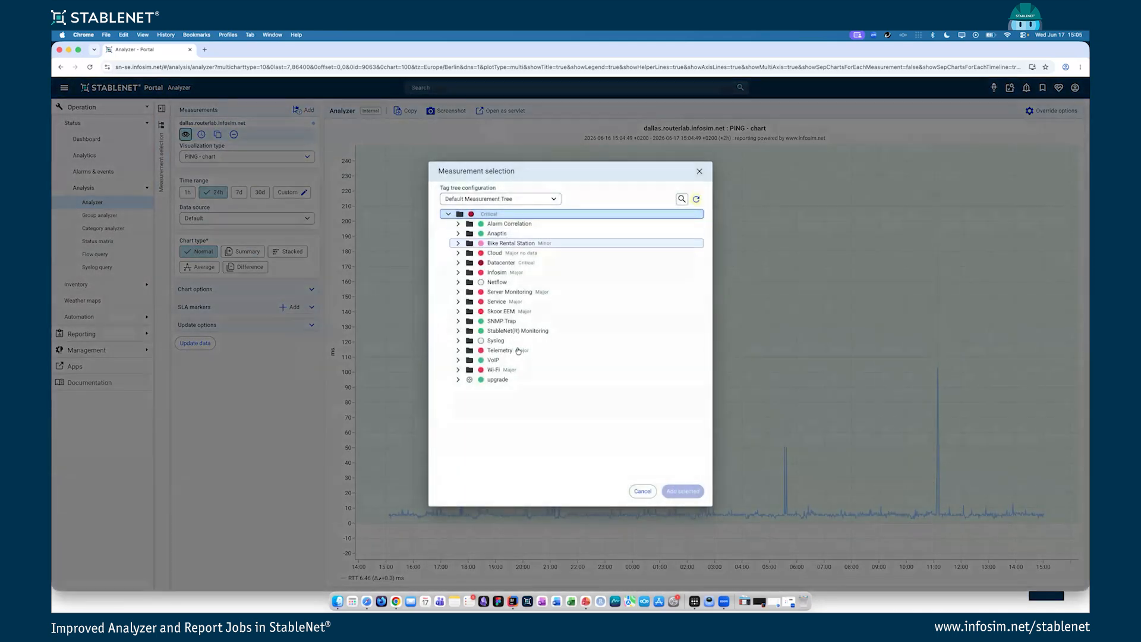
left_click(700, 171)
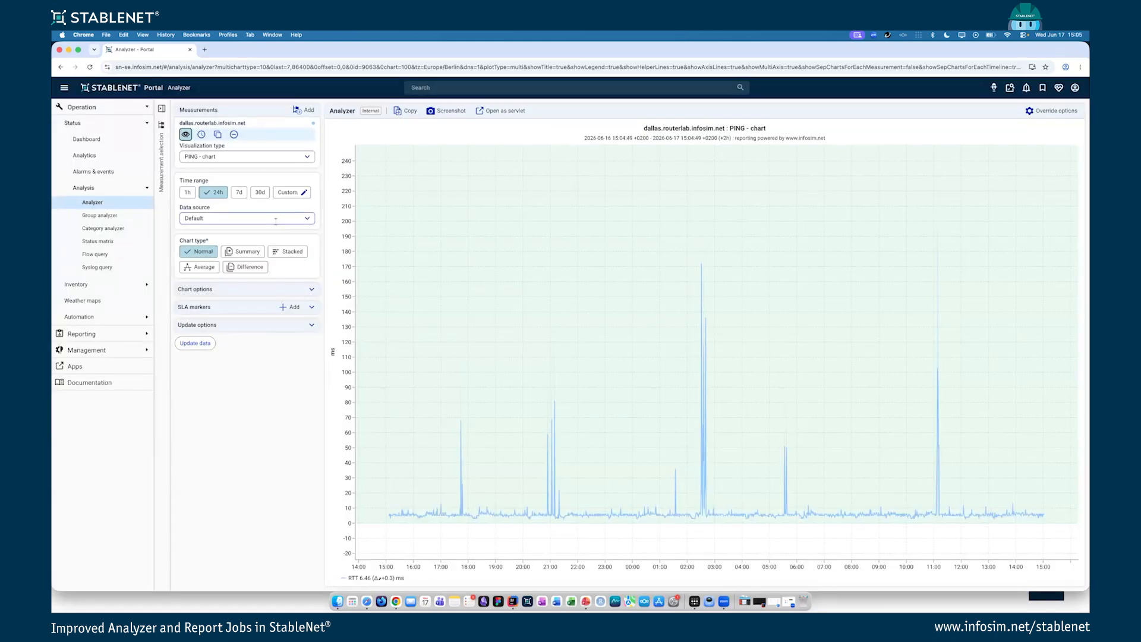
Step: Change the chart's visualization type to PING - jitter chart and set its time range to 30d
left_click(273, 159)
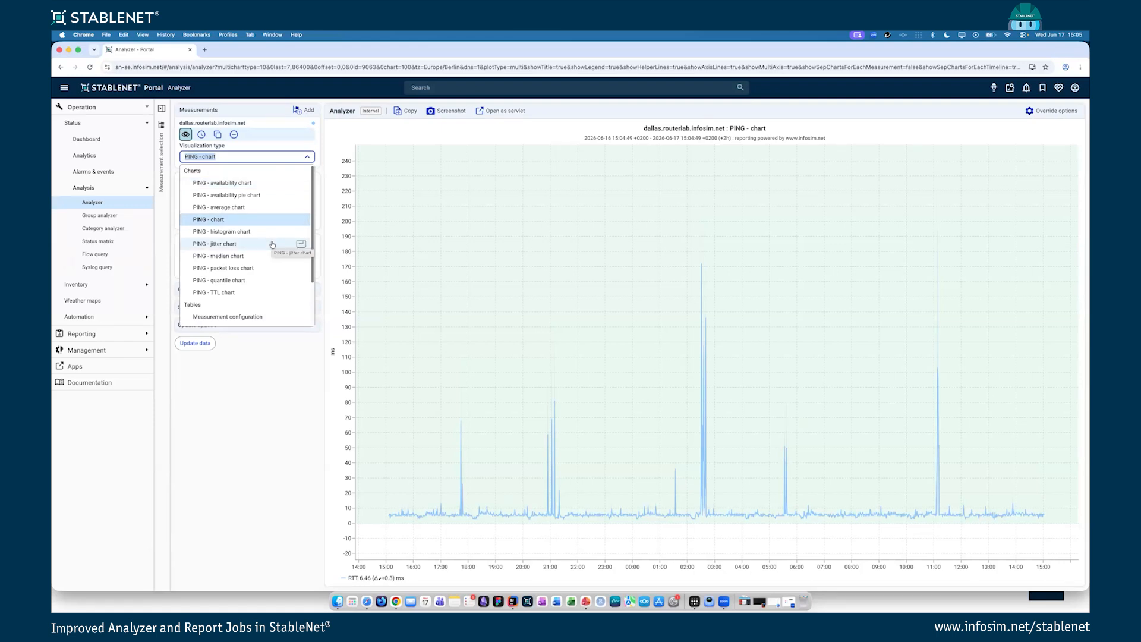
left_click(265, 243)
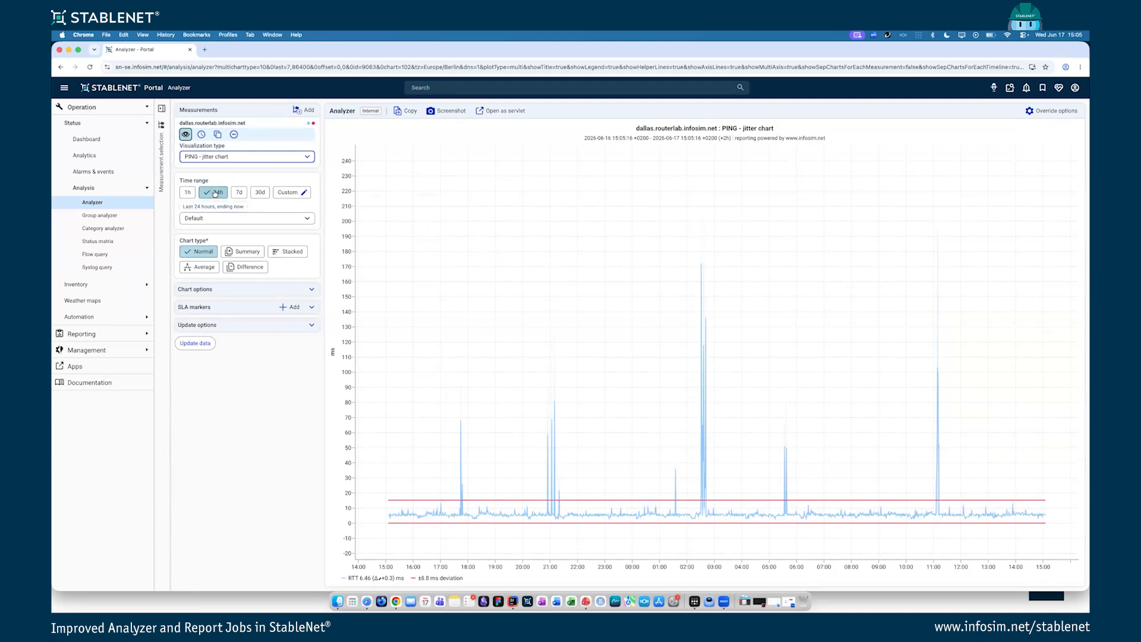
left_click(188, 192)
left_click(239, 192)
left_click(266, 195)
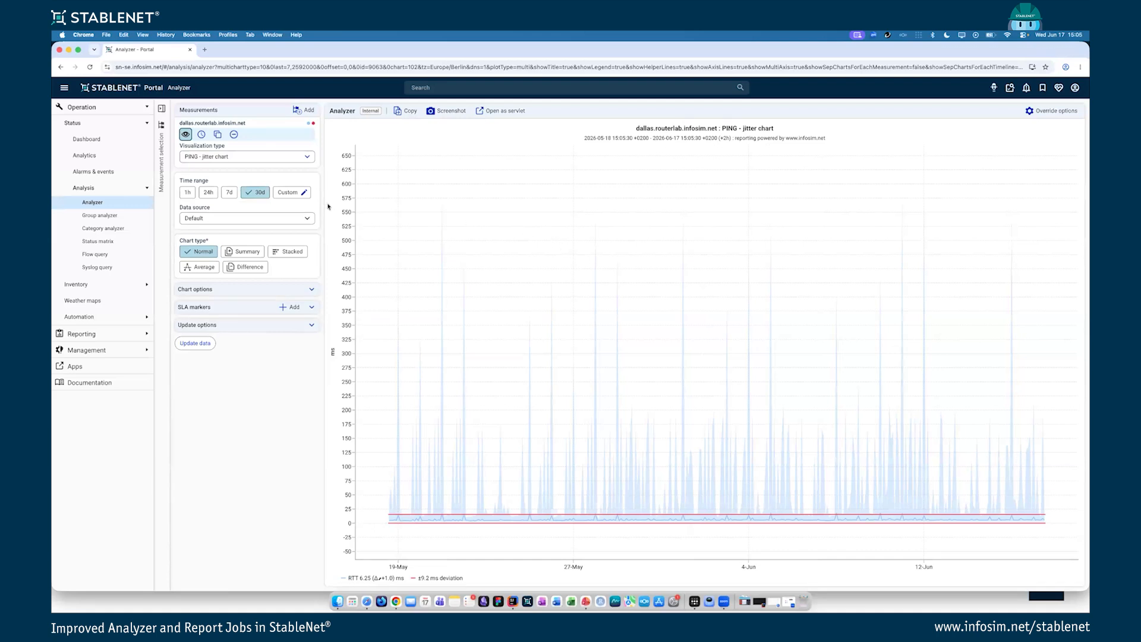
Step: Examine the custom time interval and time range settings without applying them
left_click(296, 192)
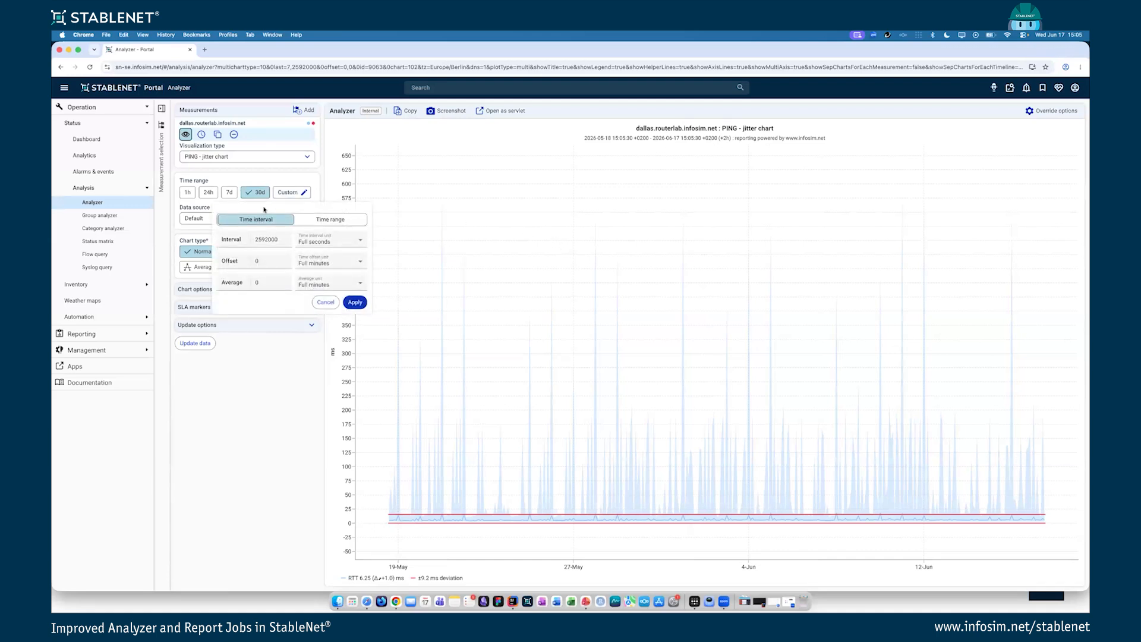
left_click(324, 221)
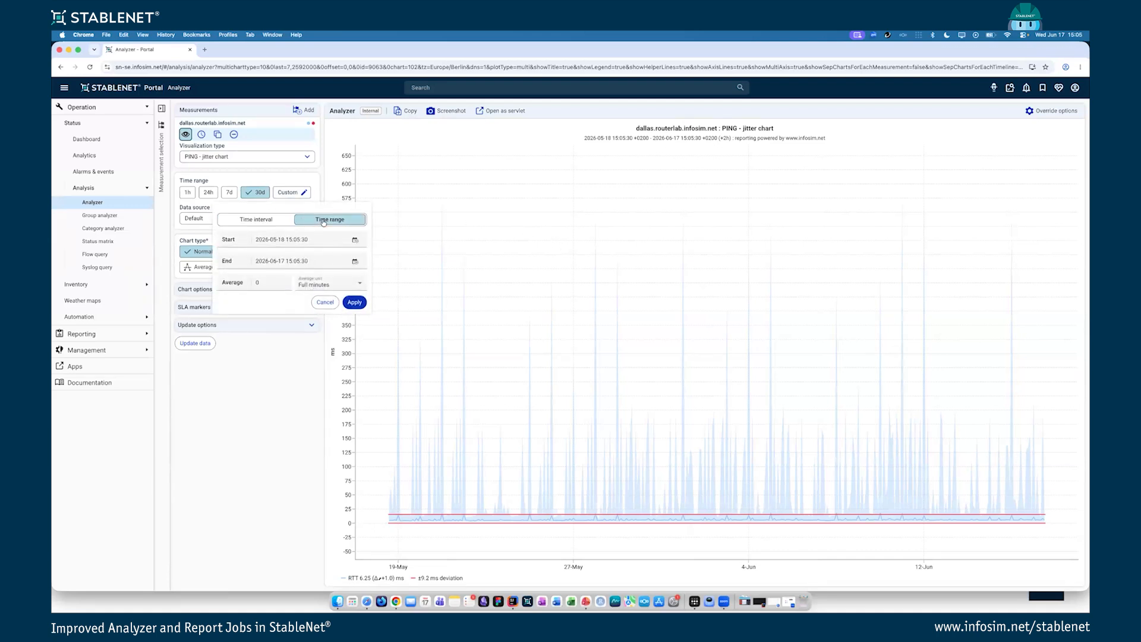
left_click(326, 303)
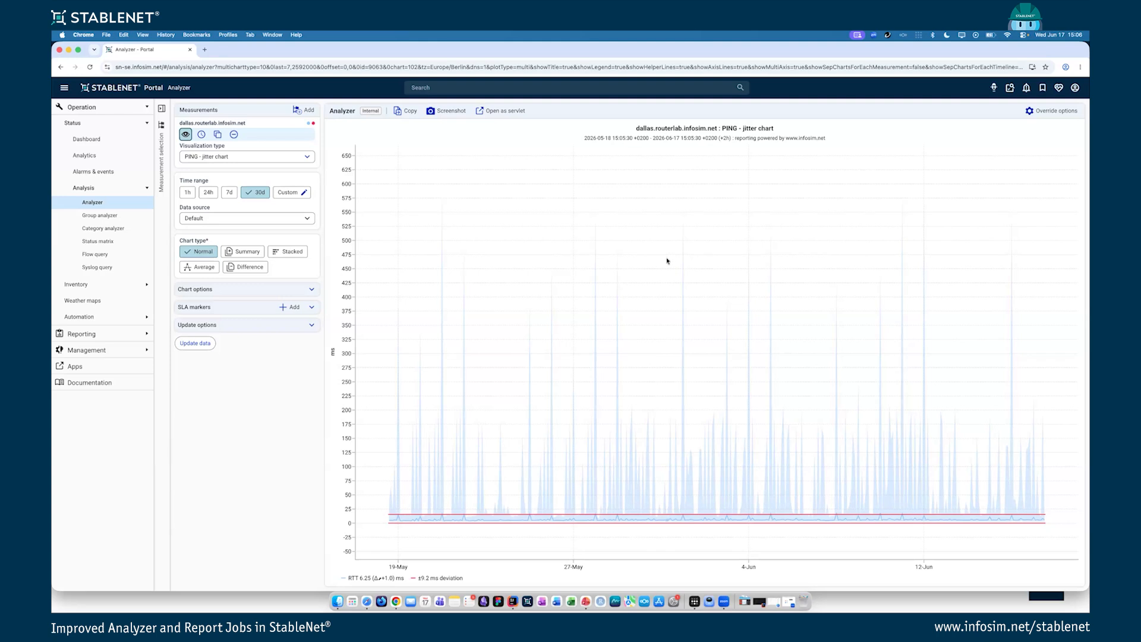
Step: Zoom into a short period of the jitter chart, inspect neighbouring spikes, and restore the full 30-day view
mouse_move(667, 259)
left_click_drag(668, 260, 701, 271)
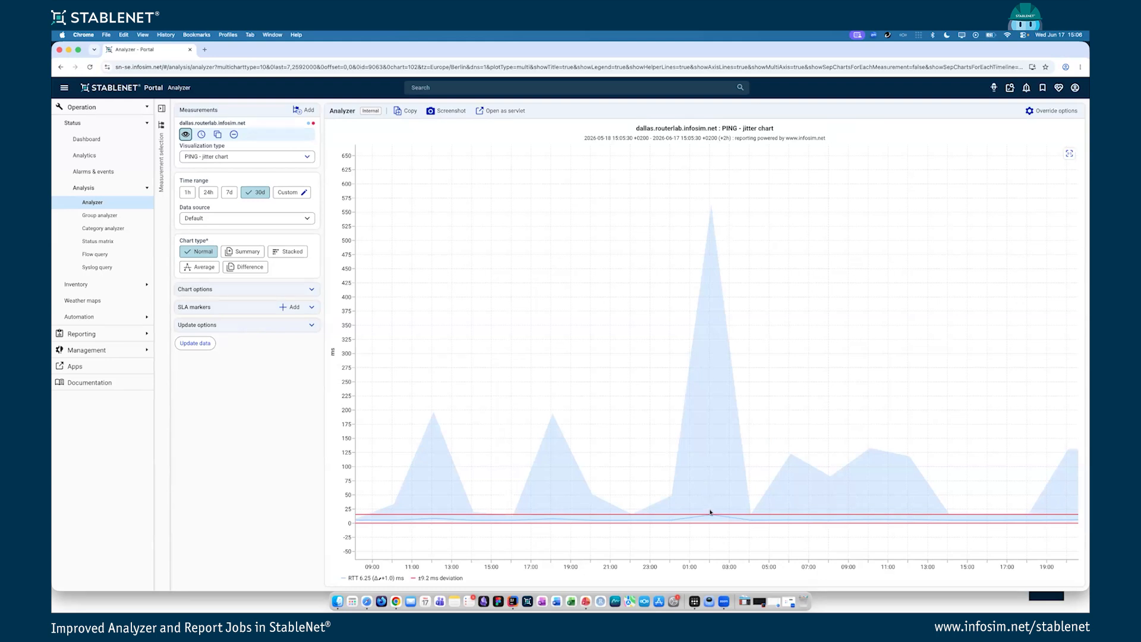
mouse_move(712, 517)
left_click_drag(758, 345, 640, 337)
left_click_drag(708, 344, 748, 350)
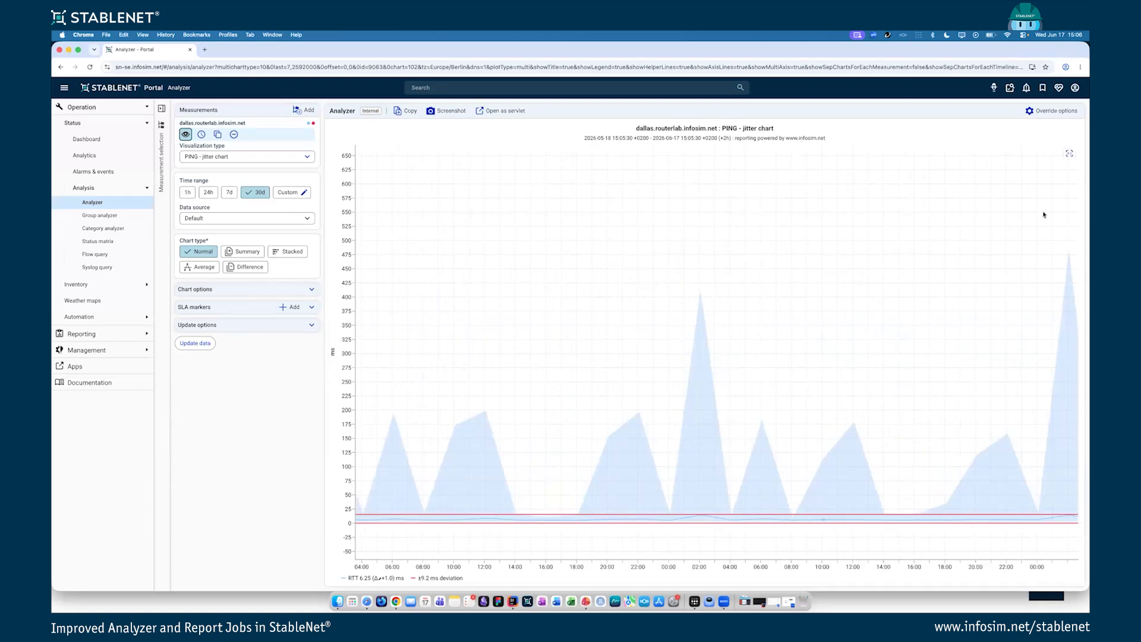
left_click(1069, 154)
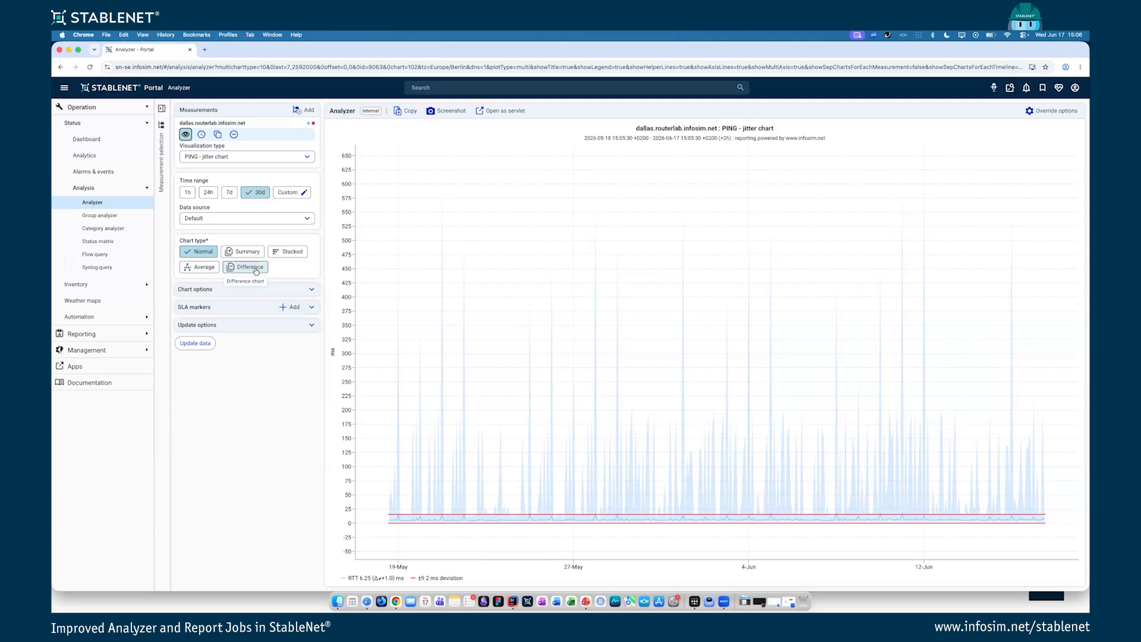
Step: Try a custom y-axis range of 0 to 50 in the chart options and turn it off again
left_click(269, 289)
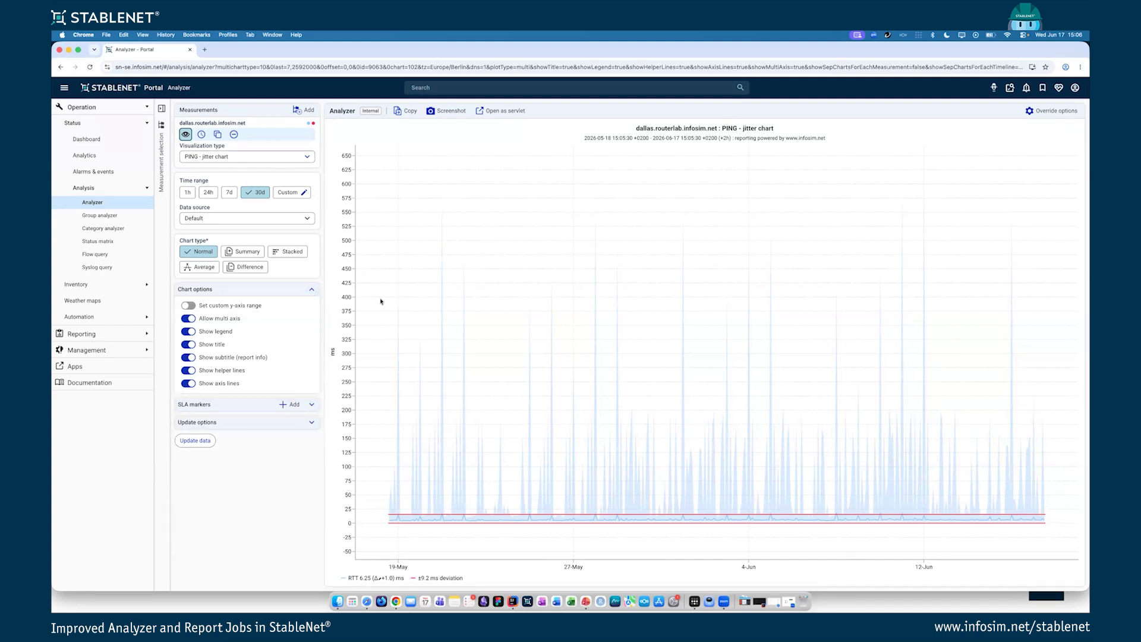
left_click(234, 306)
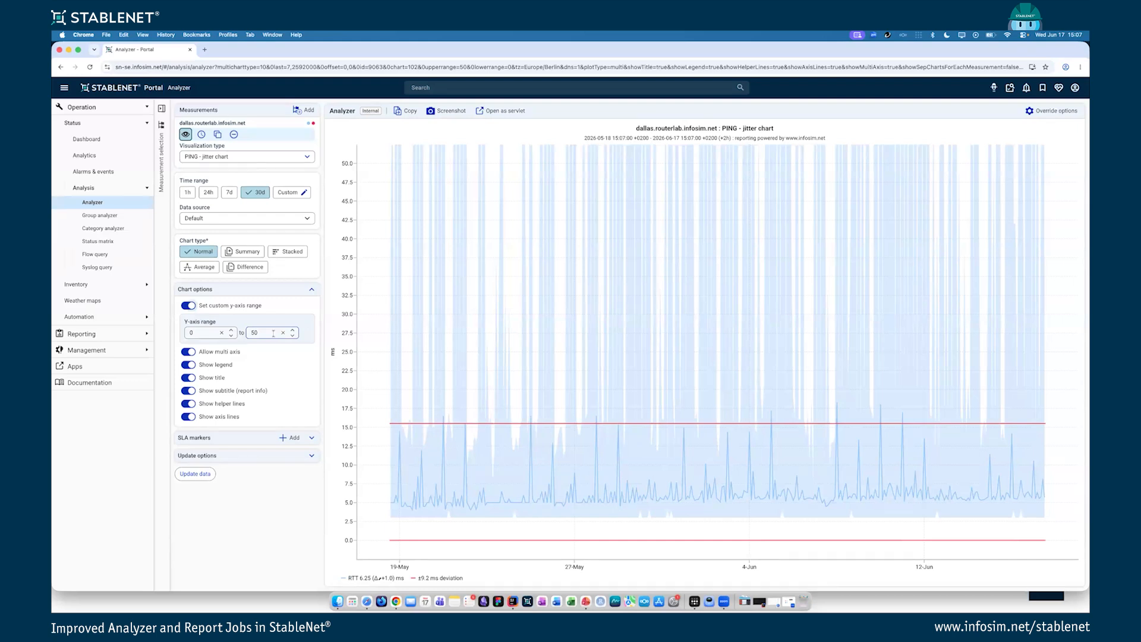
left_click(189, 307)
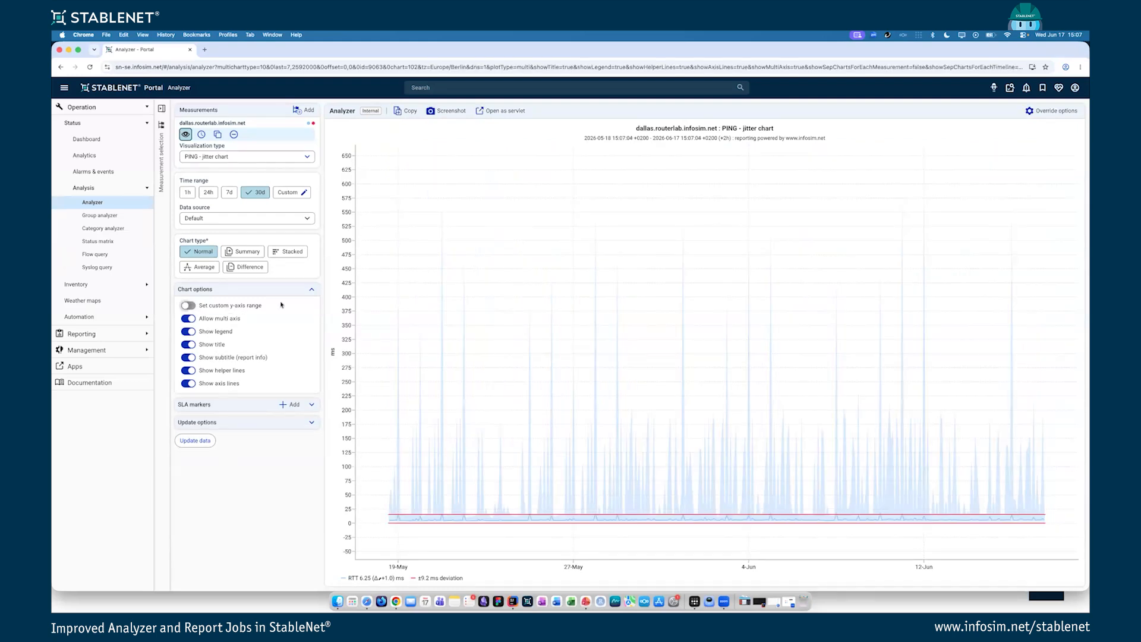
left_click(311, 289)
Step: Add an SLA marker to the jitter chart with start value 50 and stop value 1000
left_click(312, 307)
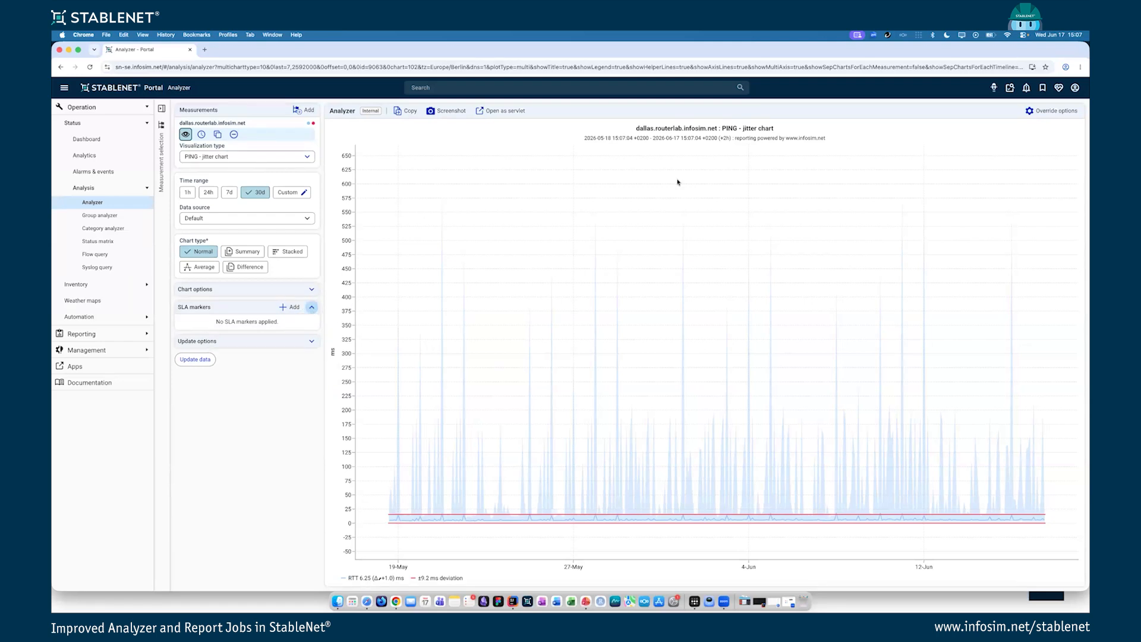
left_click(293, 308)
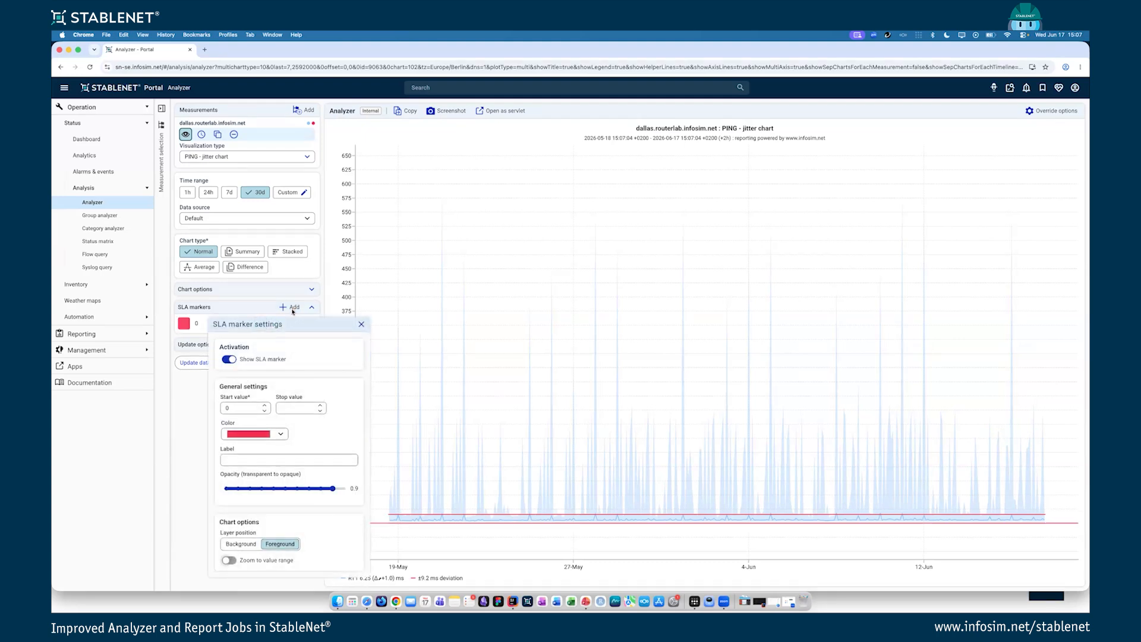
left_click(241, 408)
type("50")
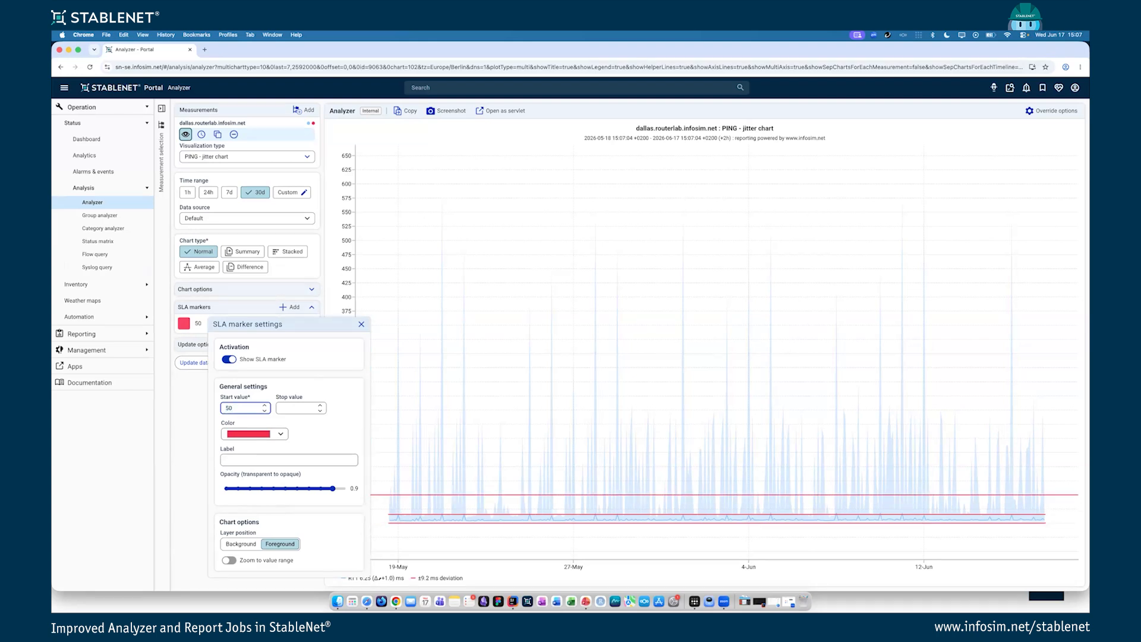
left_click(291, 407)
type("1000")
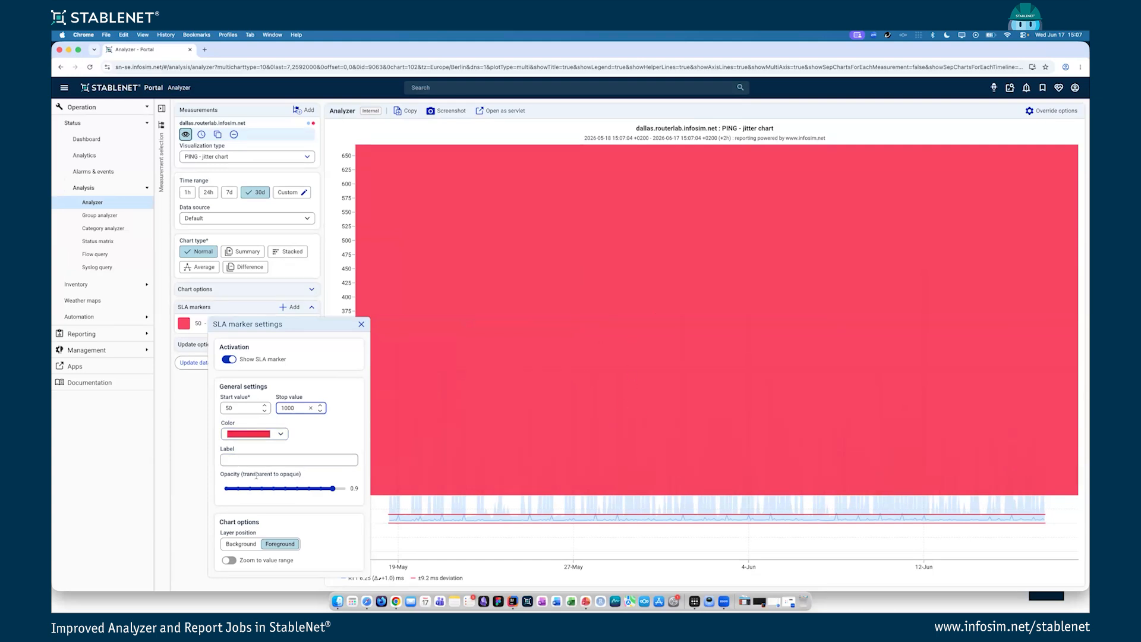
Step: Set the SLA marker's opacity to 0.1 and its layer position to Background
left_click(238, 489)
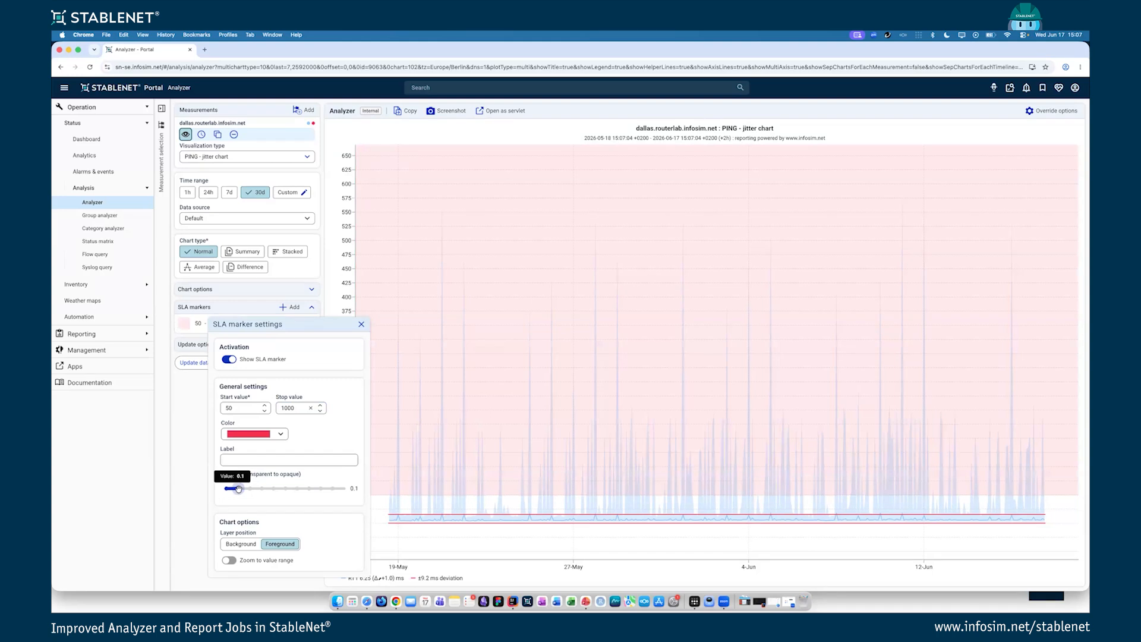
left_click(246, 544)
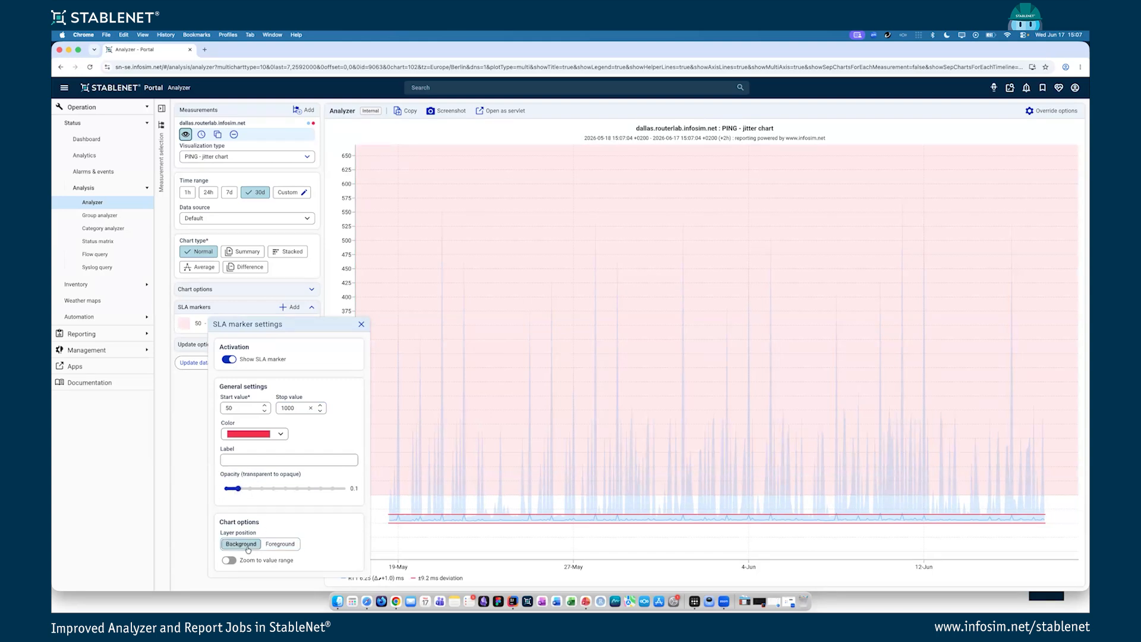
left_click(361, 324)
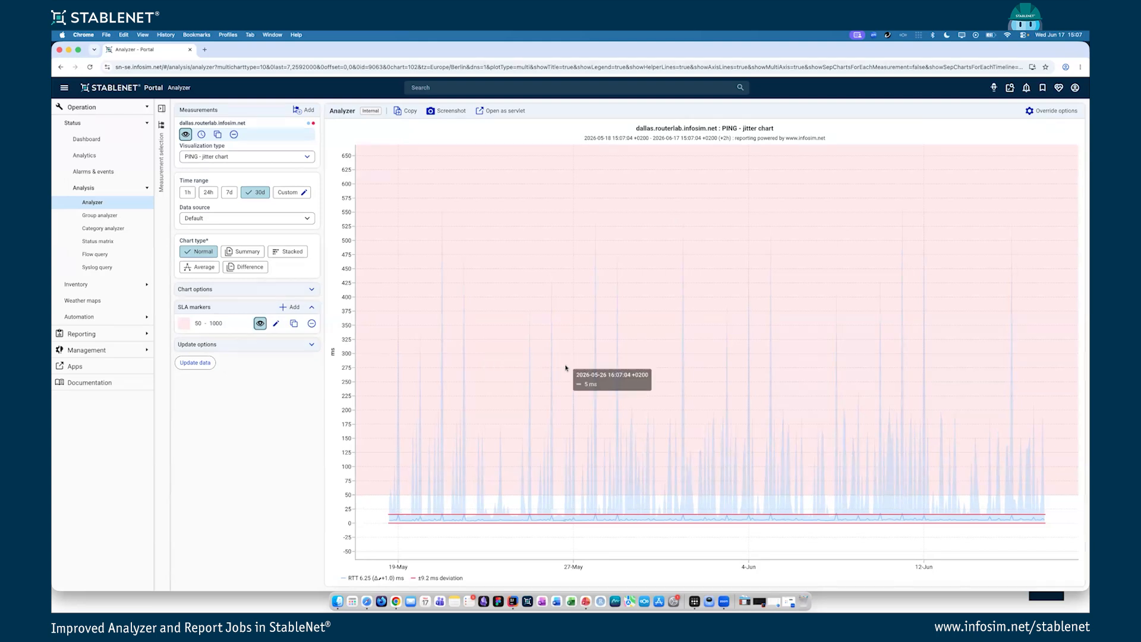
Step: Toggle the visibility of the 50 - 1000 SLA marker and leave it hidden
left_click(261, 324)
left_click(261, 324)
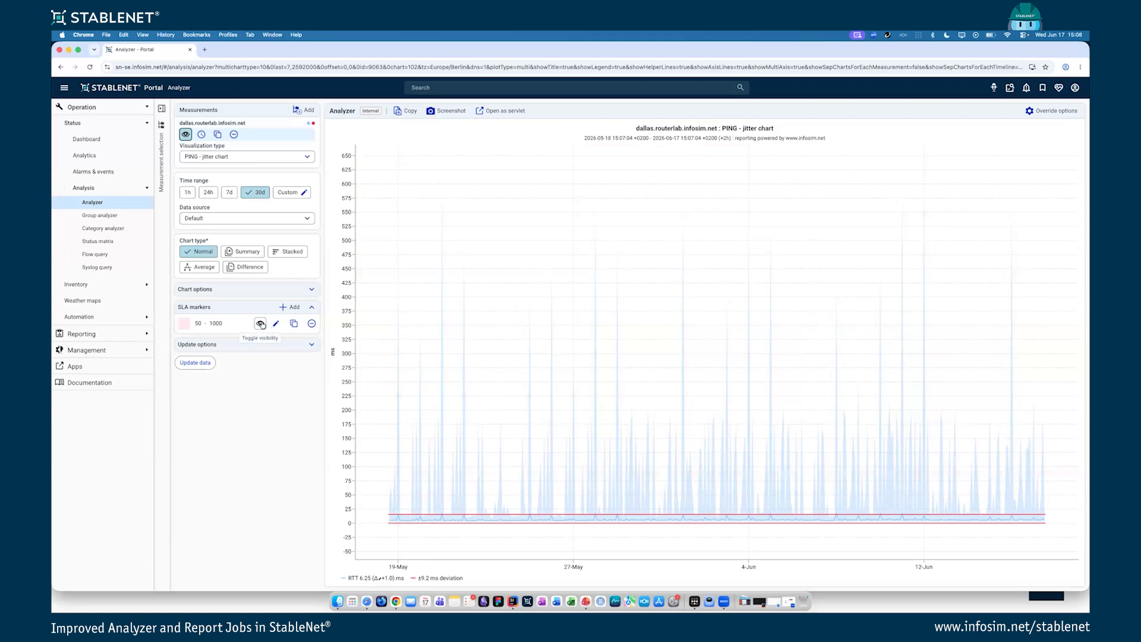
left_click(261, 324)
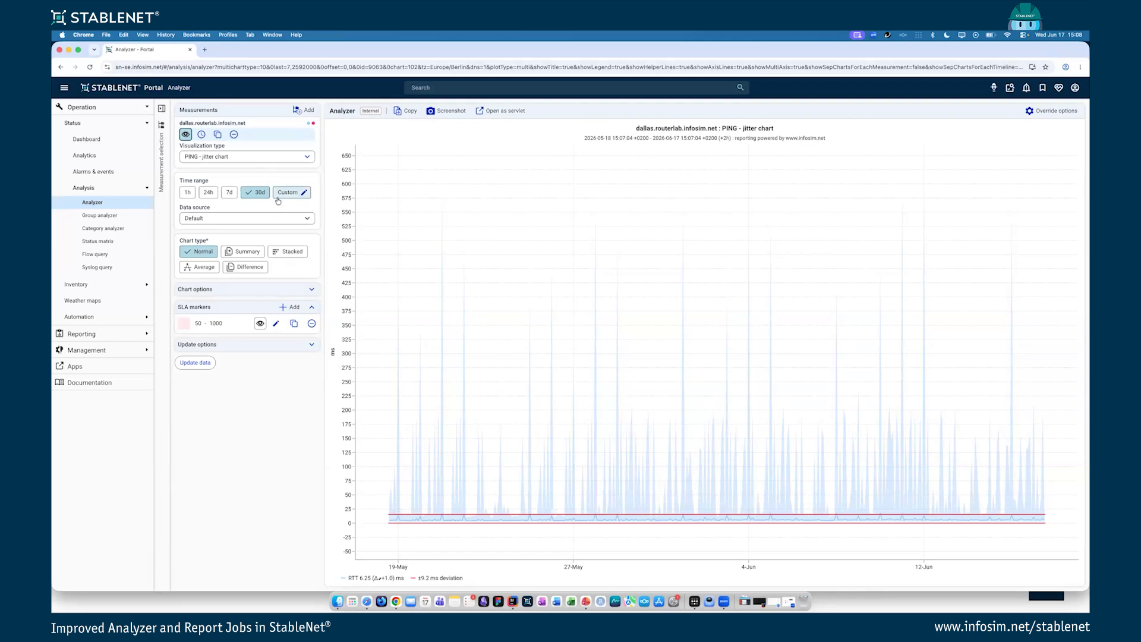
Step: Duplicate the dallas.routerlab.infosim.net measurement and set the copy's visualization type to PING - packet loss chart
left_click(219, 135)
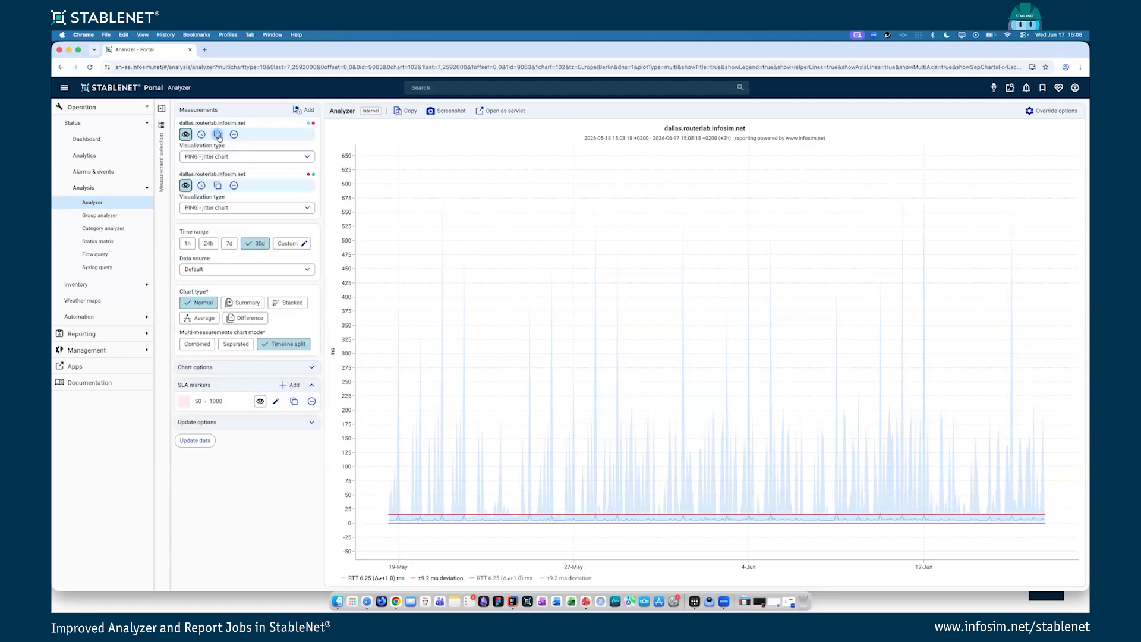
left_click(253, 208)
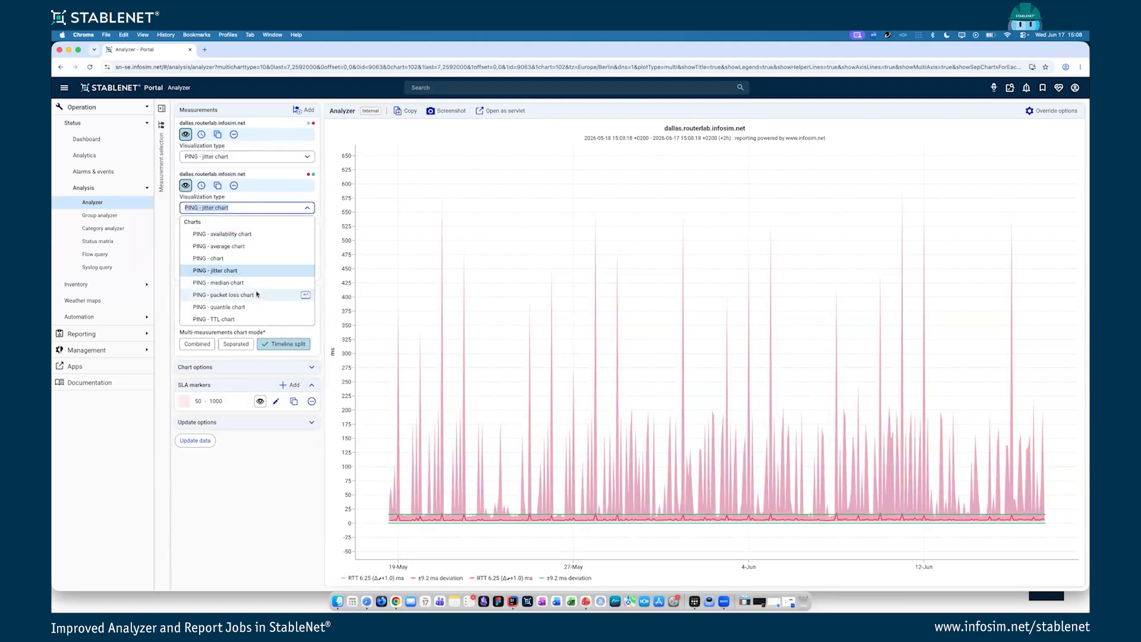
left_click(224, 295)
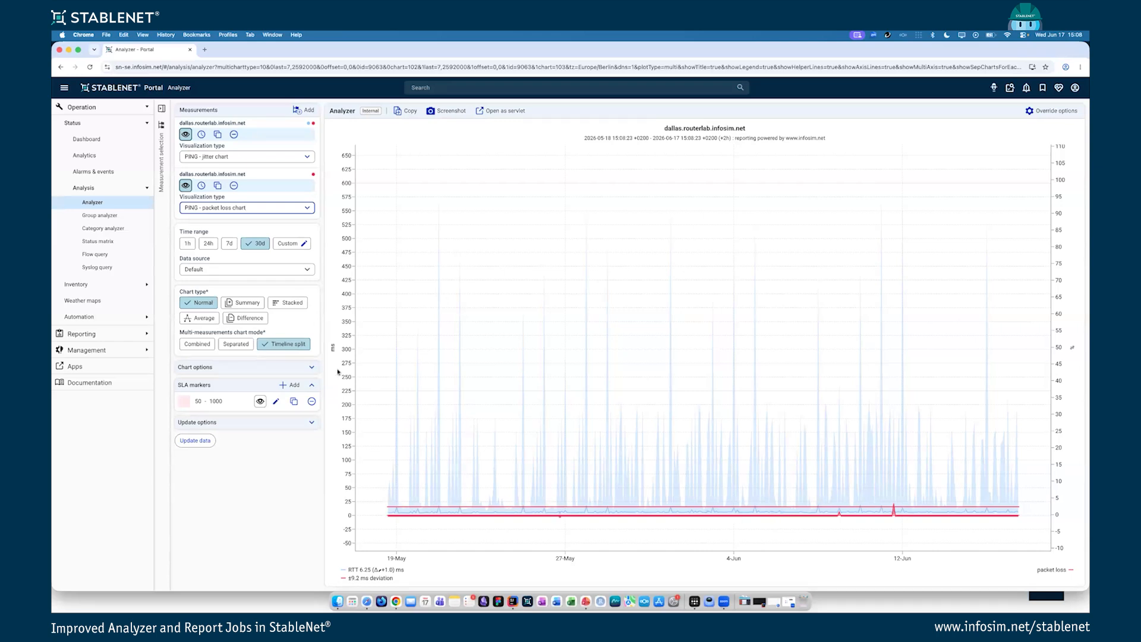
Step: Set the multi-measurements chart mode to Separated for the jitter and packet loss charts
left_click_drag(180, 332, 205, 351)
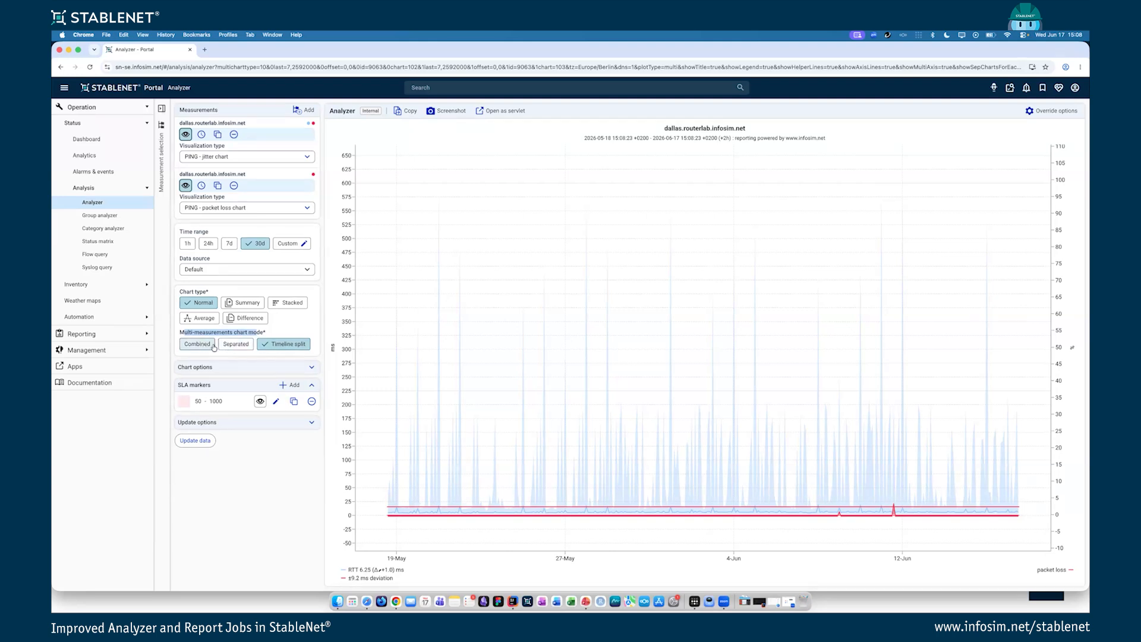
left_click(238, 344)
left_click(255, 345)
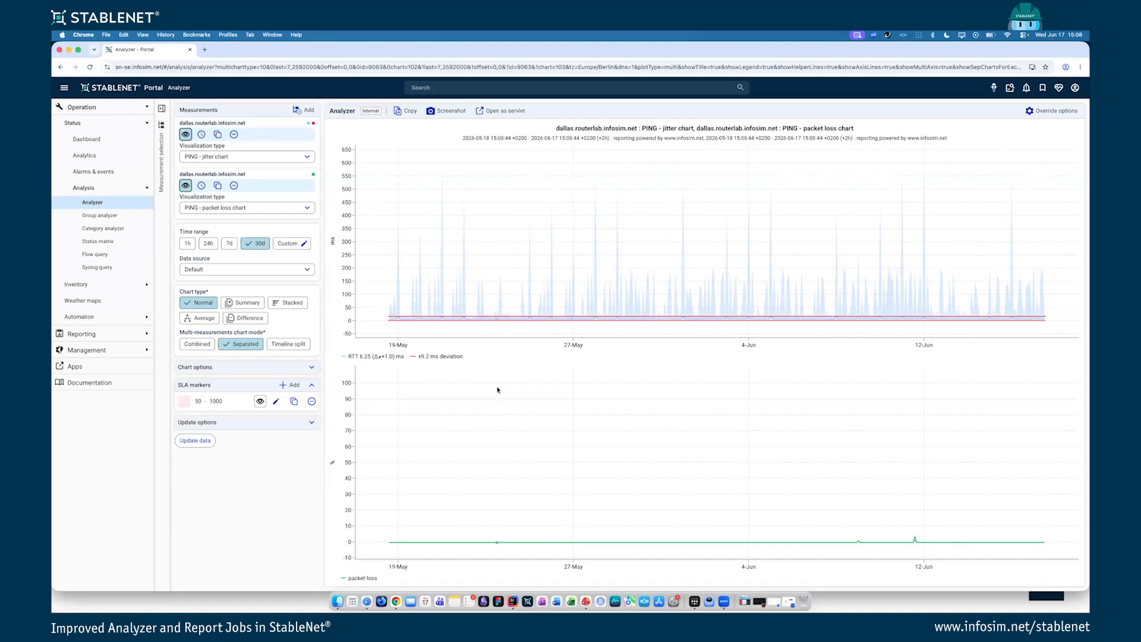
Step: Move the packet loss measurement above the jitter one, restore the original order, and set the multi-measurements chart mode to Combined
left_click_drag(262, 177, 262, 145)
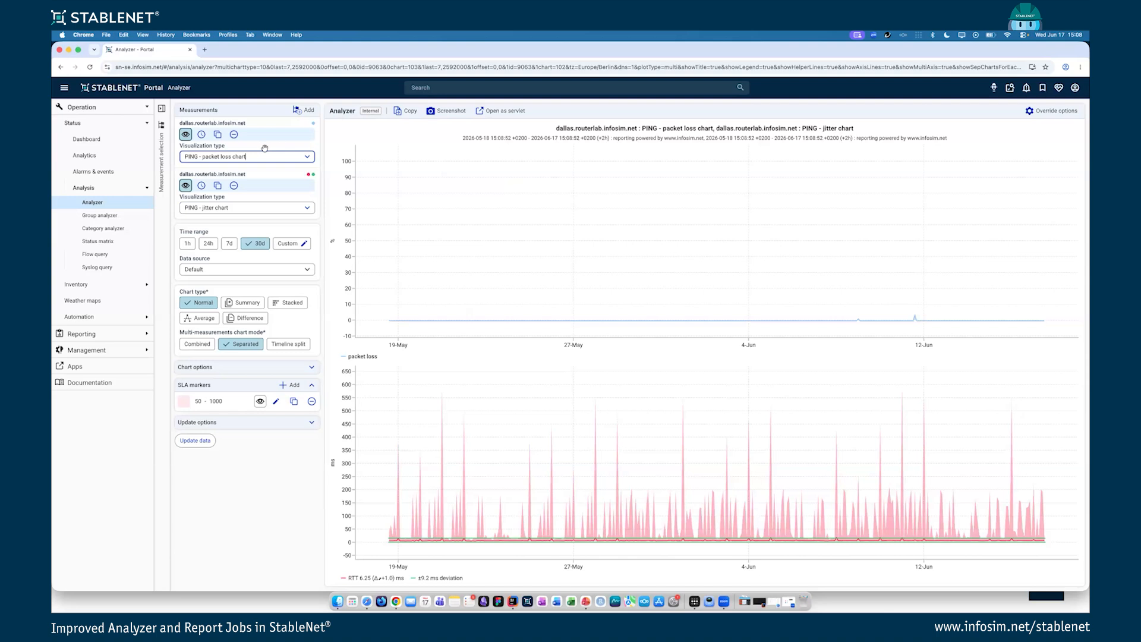
left_click_drag(279, 141, 284, 185)
left_click(199, 343)
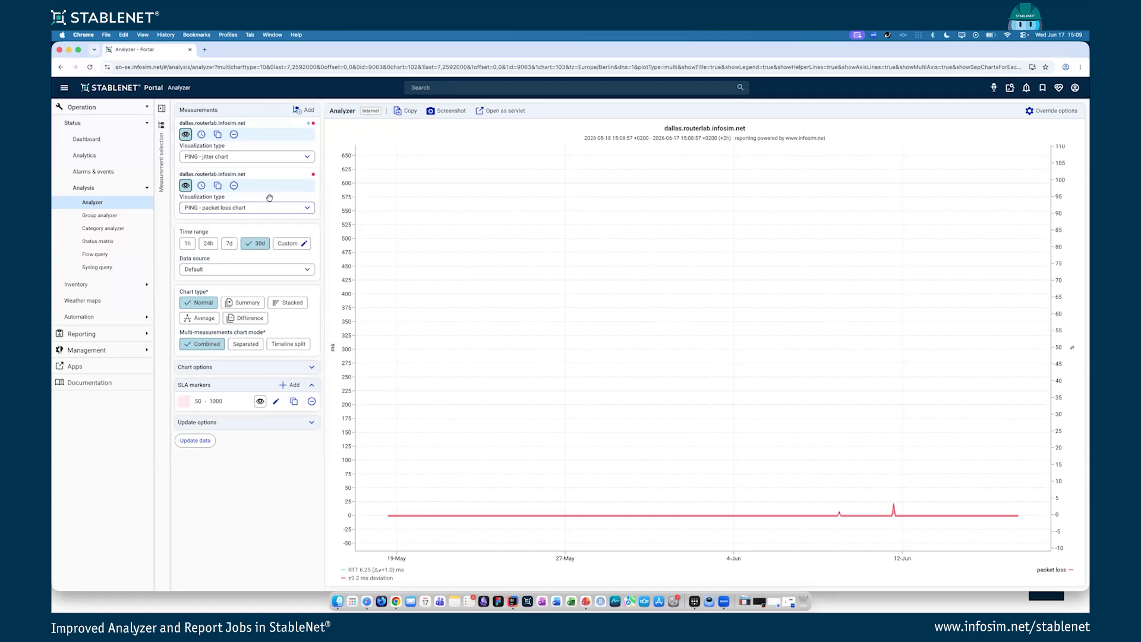
Step: Open the Group analyzer with the navigation collapsed, and set the statistics type to Ping and the report type to Ping Jitter
left_click(119, 217)
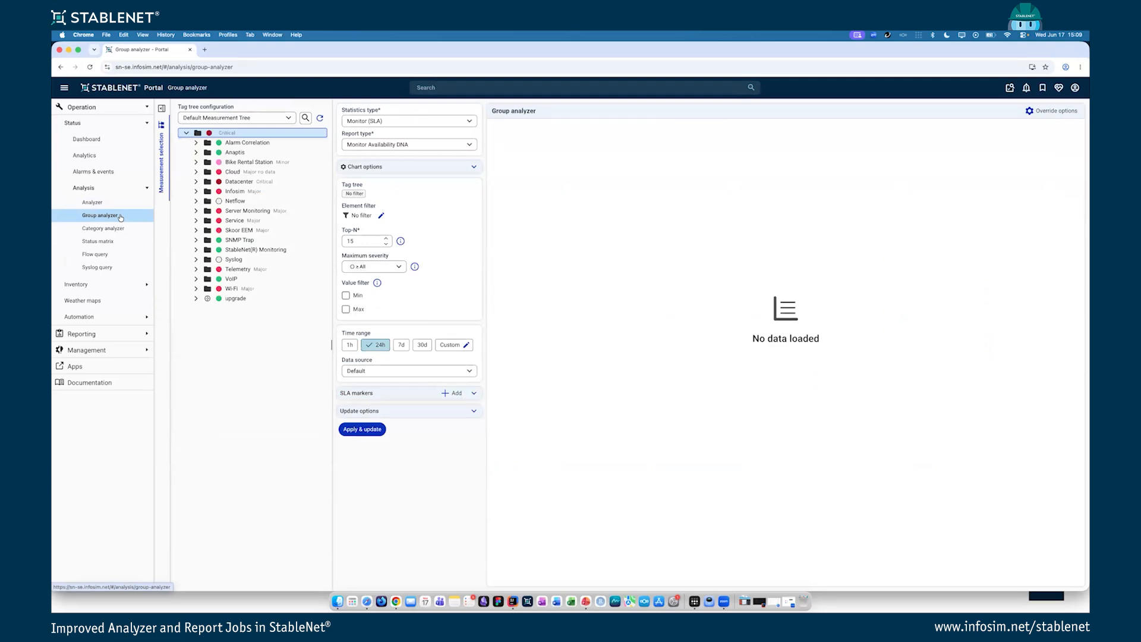
left_click(64, 90)
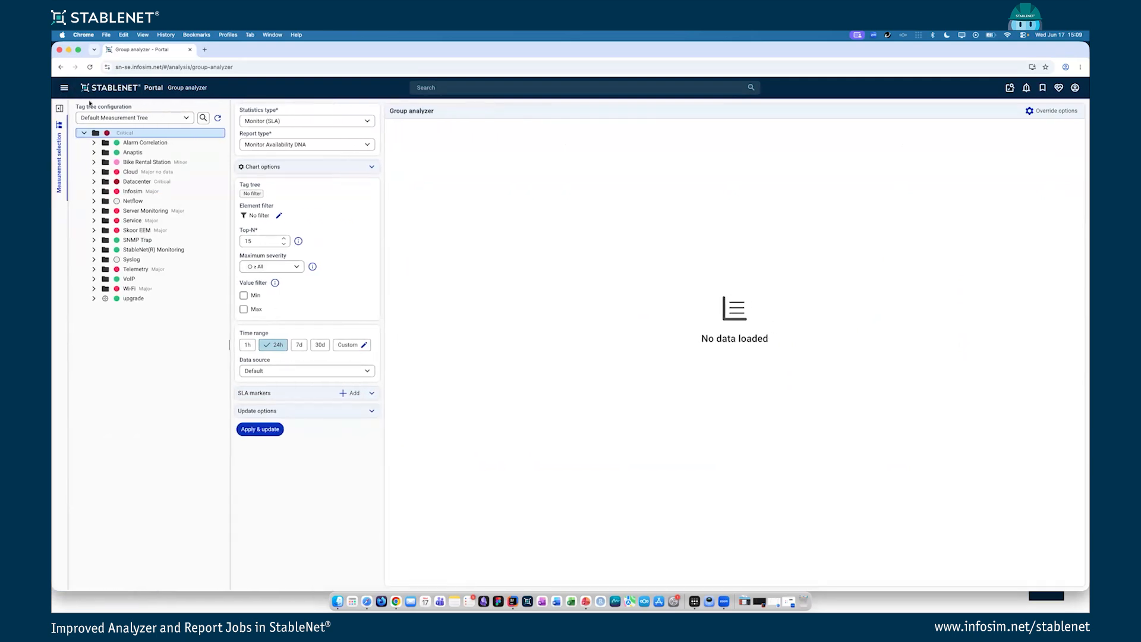
left_click(272, 118)
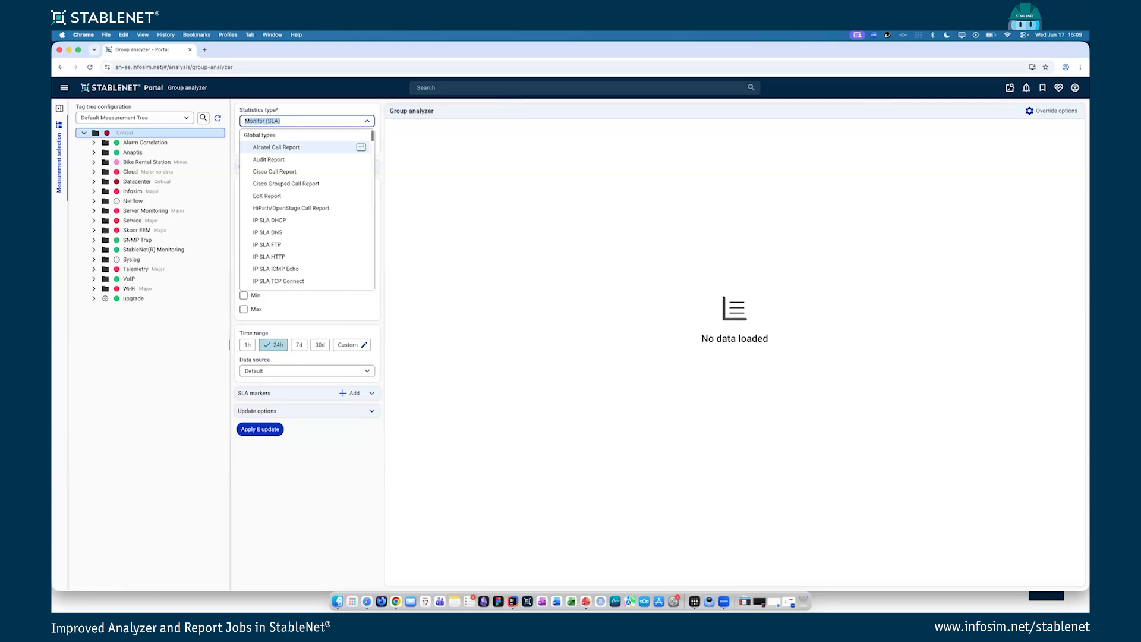
type("ping")
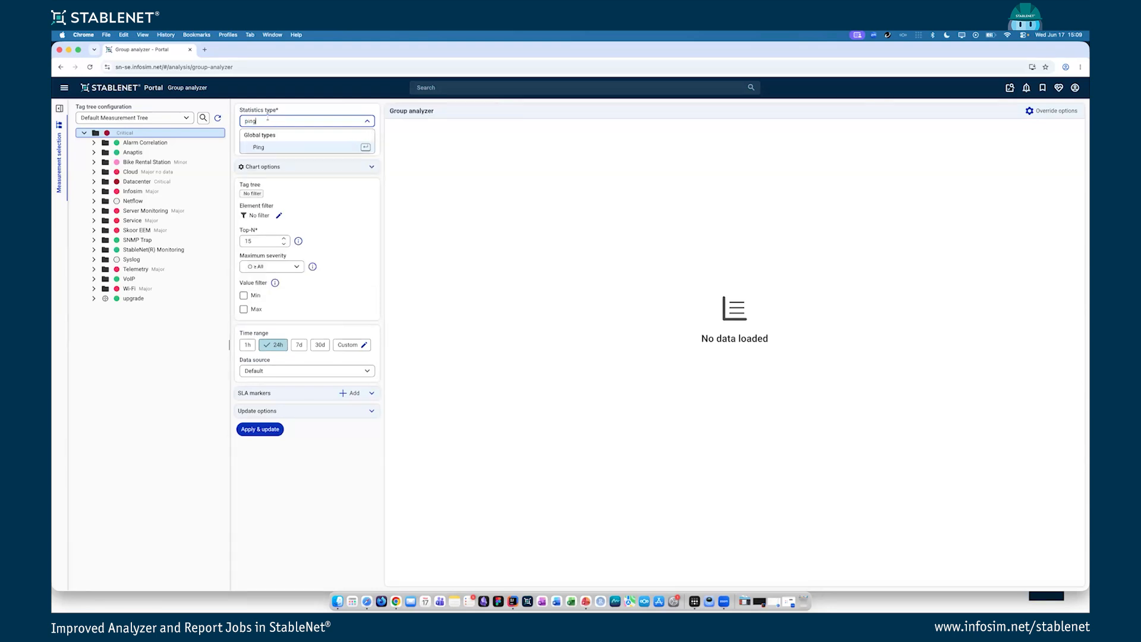
left_click(267, 146)
left_click(268, 144)
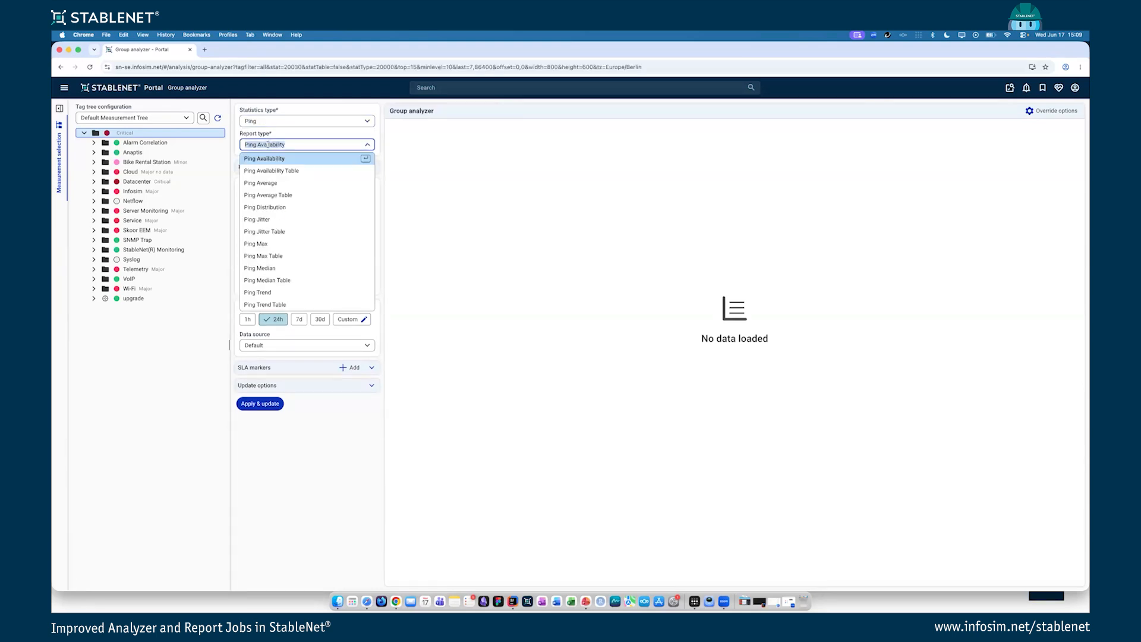
left_click(292, 219)
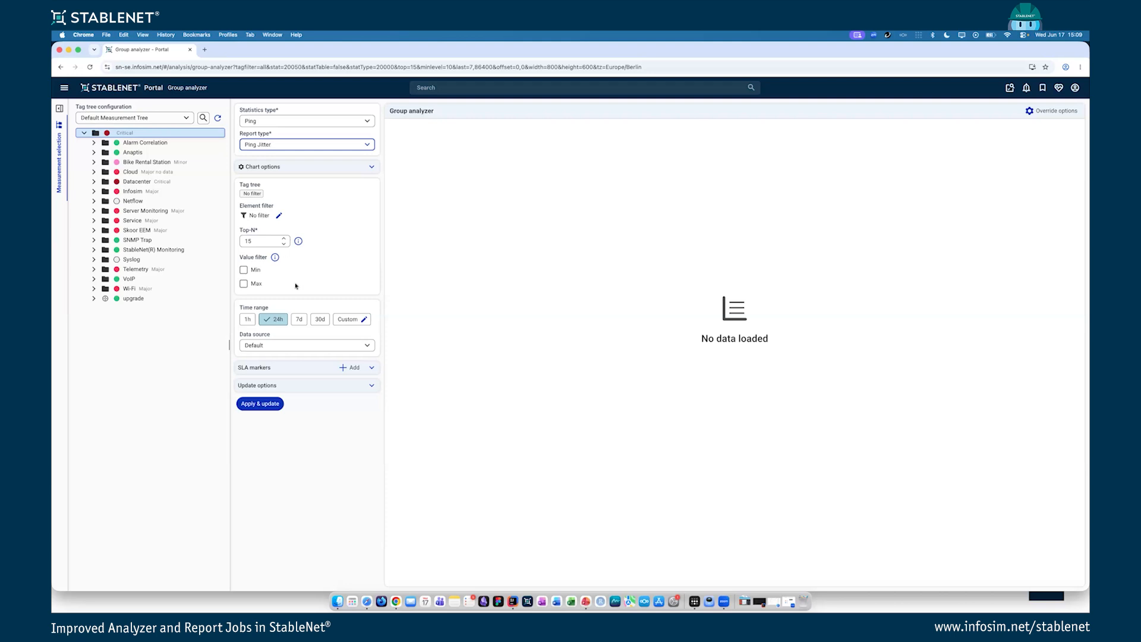
Step: Set the minimum value filter to 20 and Top-N to 10, and load the Ping Jitter chart
left_click(244, 271)
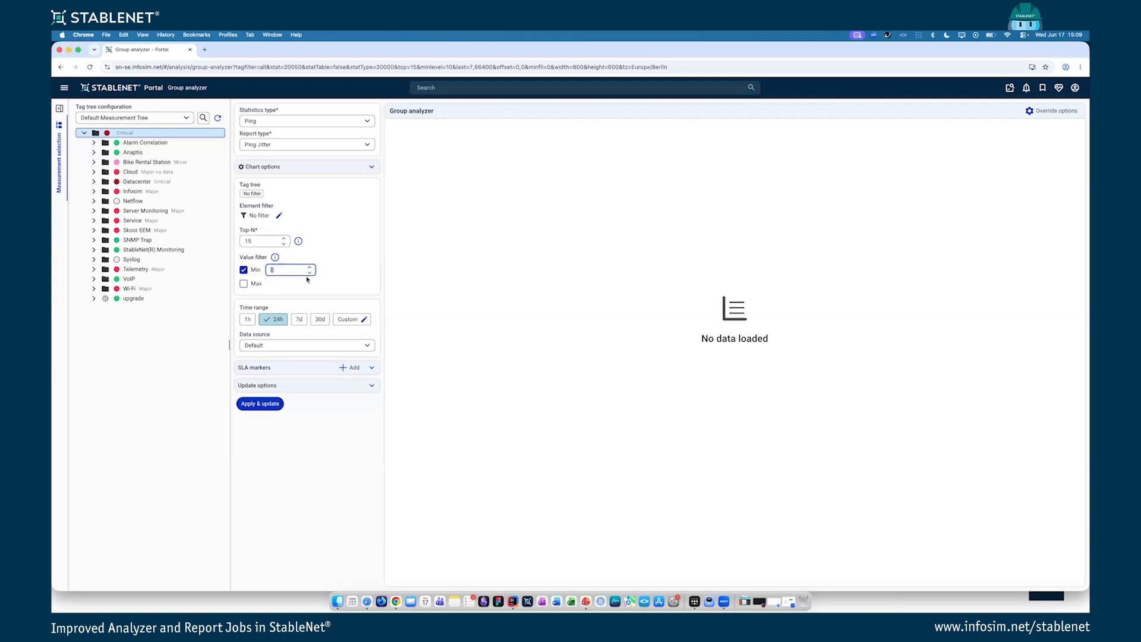
type("20")
double_click(264, 242)
type("10")
left_click(351, 274)
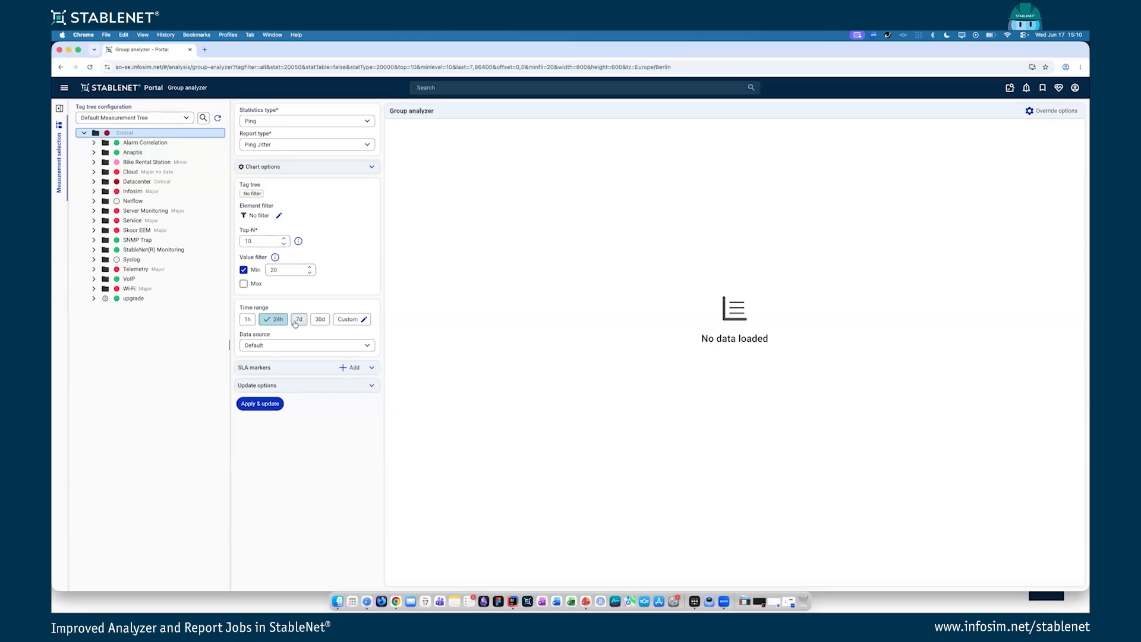
left_click(265, 404)
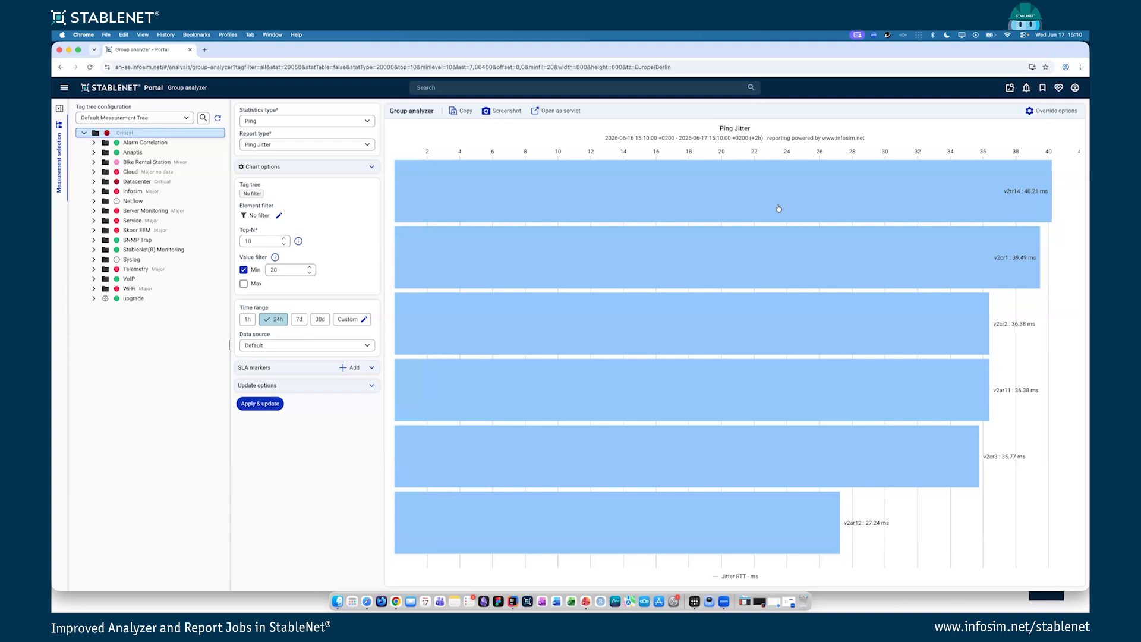
Step: View the PING chart of device v2tr14 from its bar in the jitter chart, and close it
mouse_move(779, 208)
mouse_move(921, 212)
left_click(701, 190)
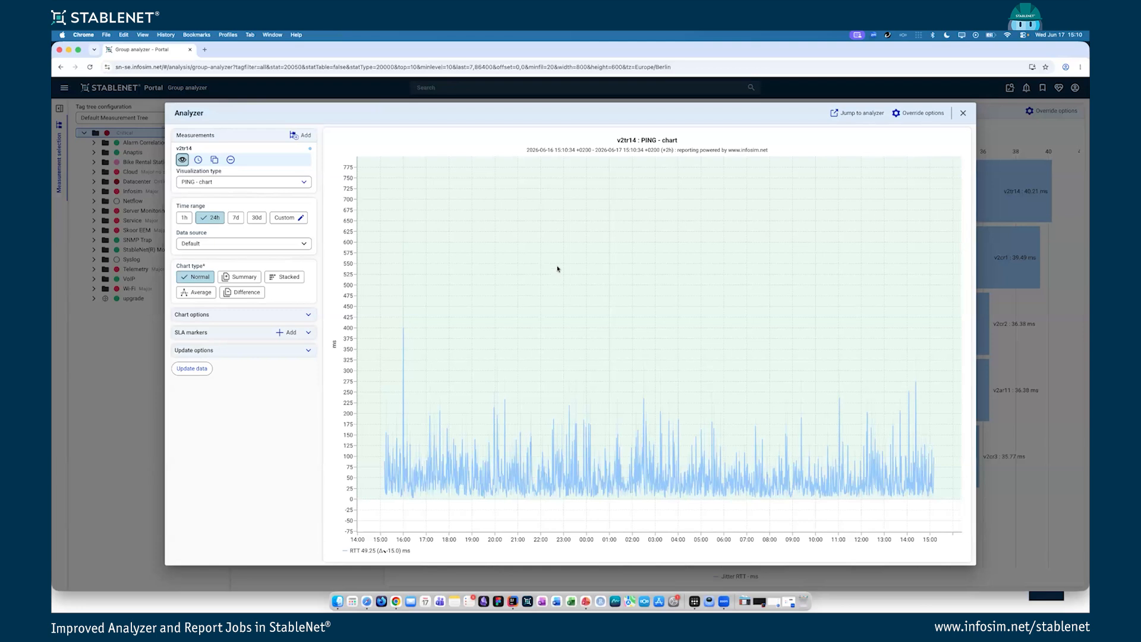
mouse_move(558, 269)
left_click(960, 115)
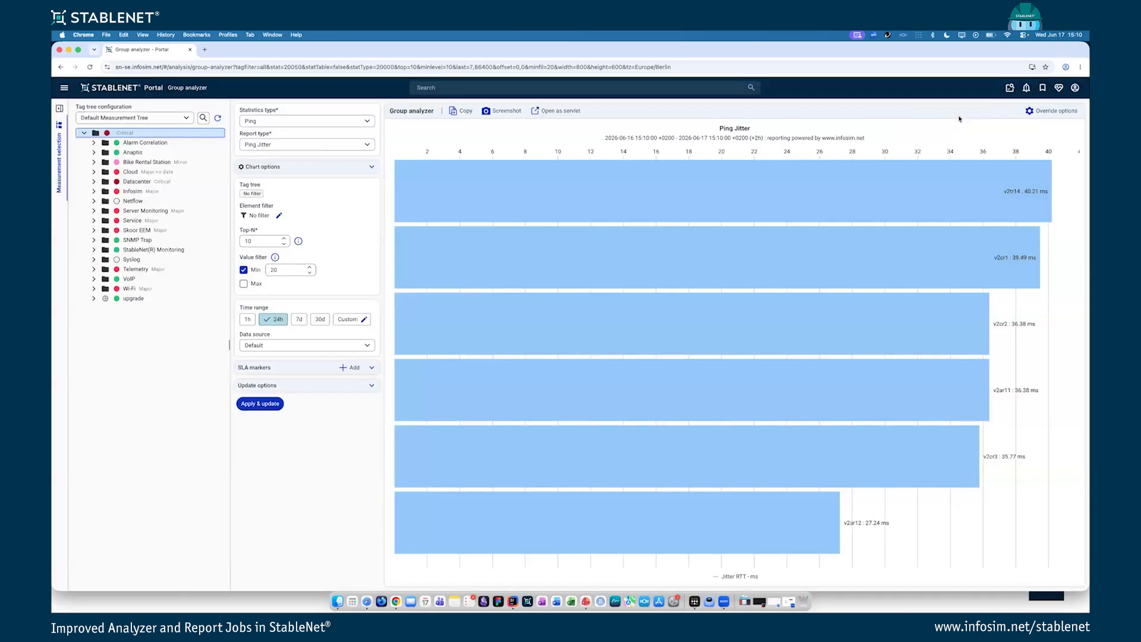
Step: Change the Group analyzer report type to Ping Jitter Table
mouse_move(498, 248)
left_click(308, 145)
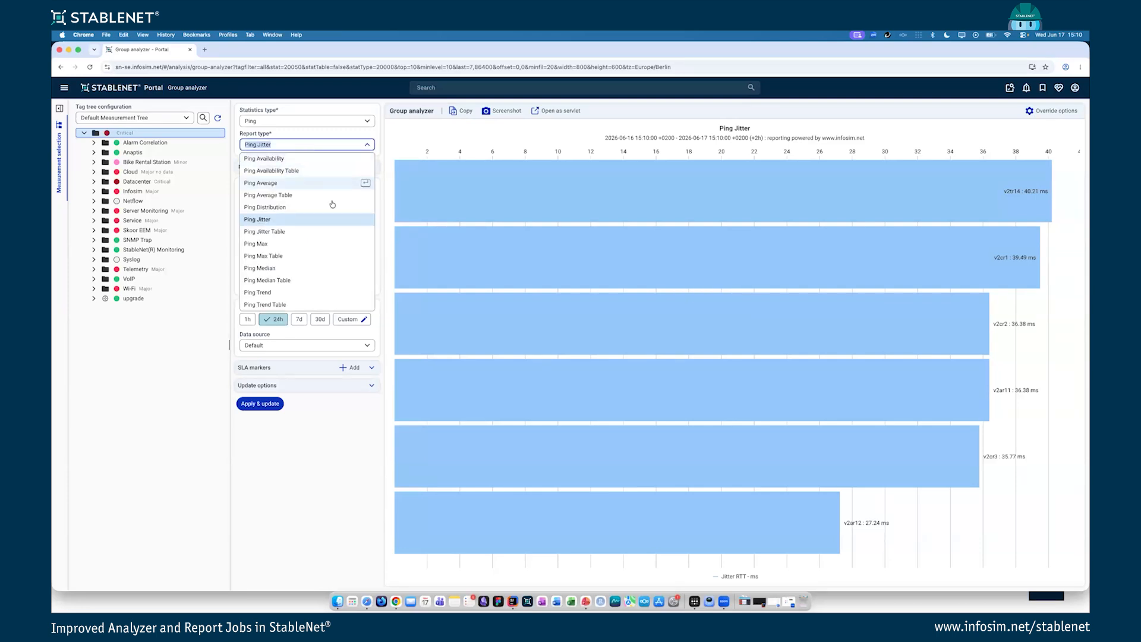
left_click(327, 232)
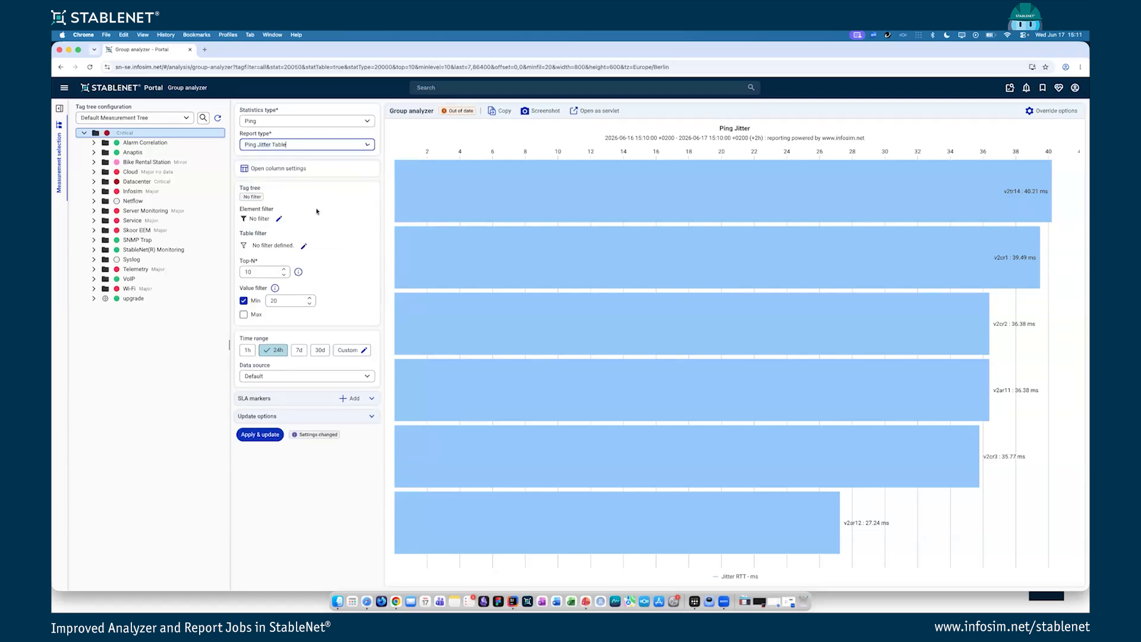
Step: Add the Device Vendor tag category as an enabled column in the column settings and update the jitter table
left_click(295, 170)
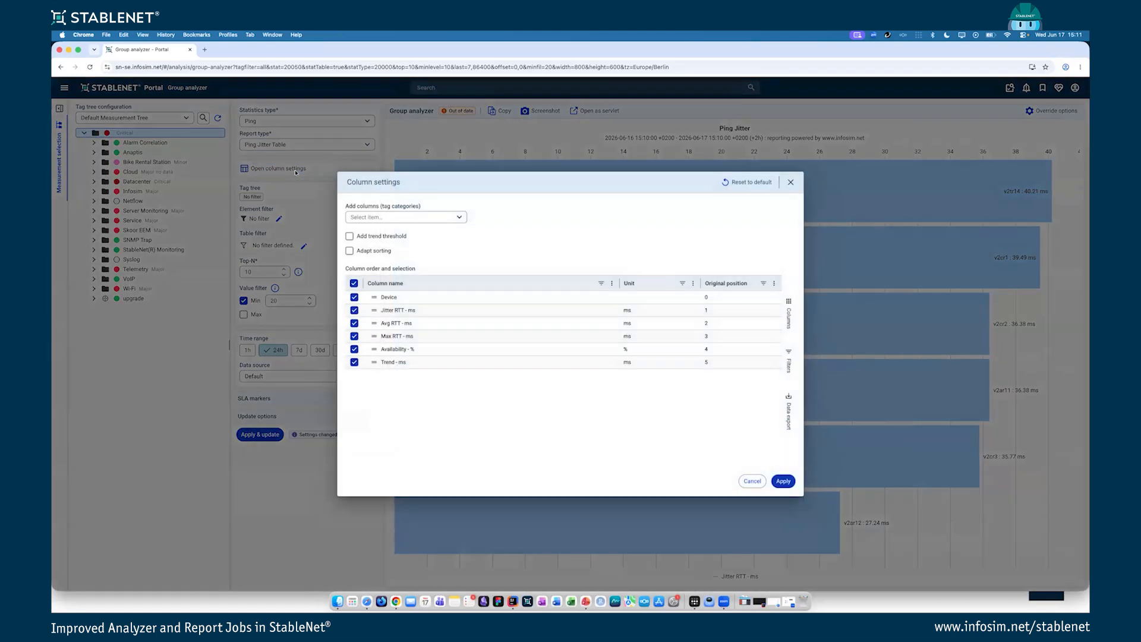
left_click(419, 218)
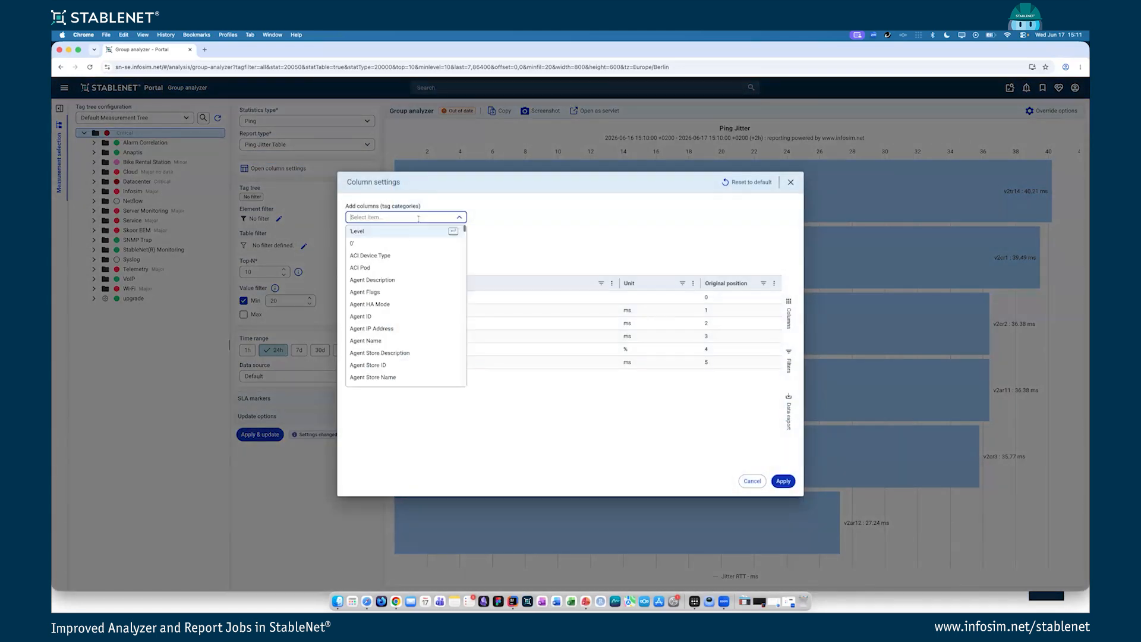
type("vend")
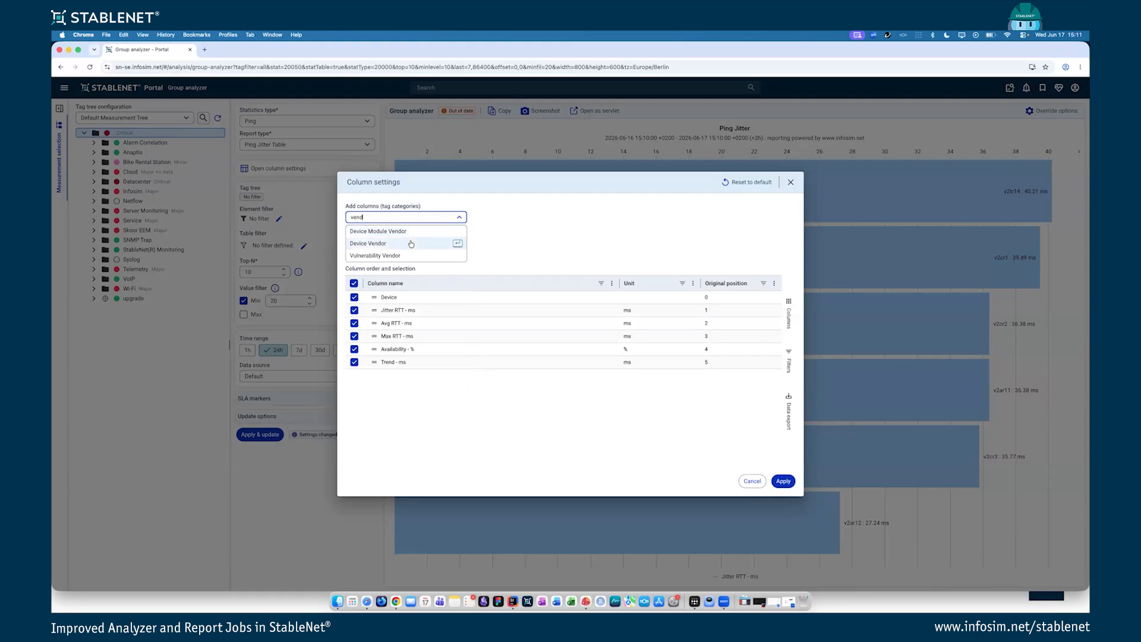
left_click(411, 244)
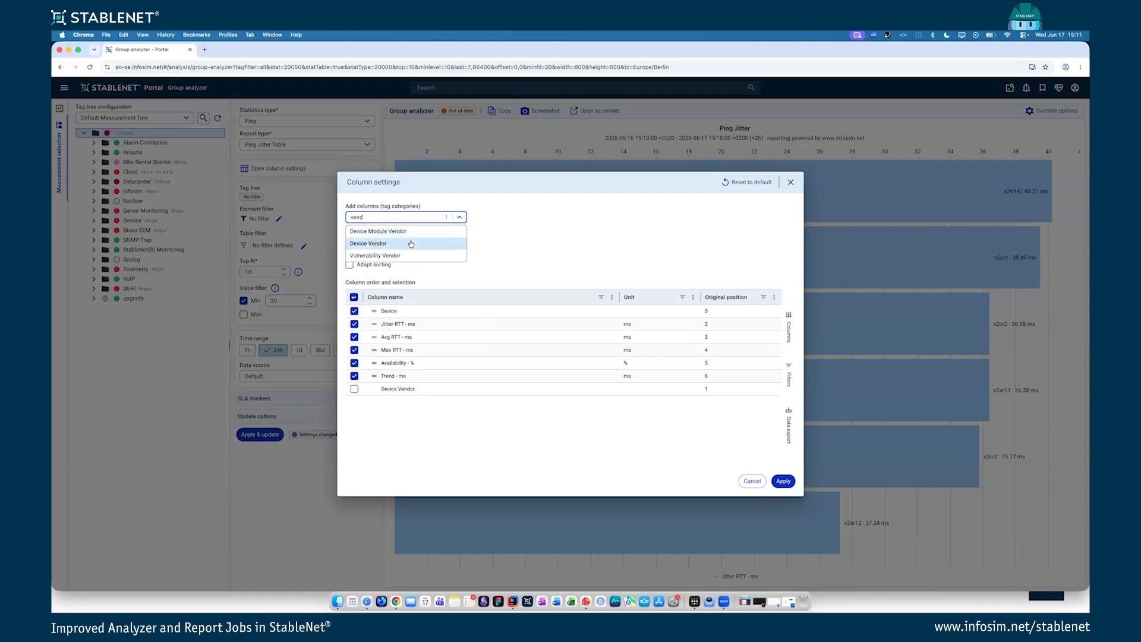
left_click(541, 236)
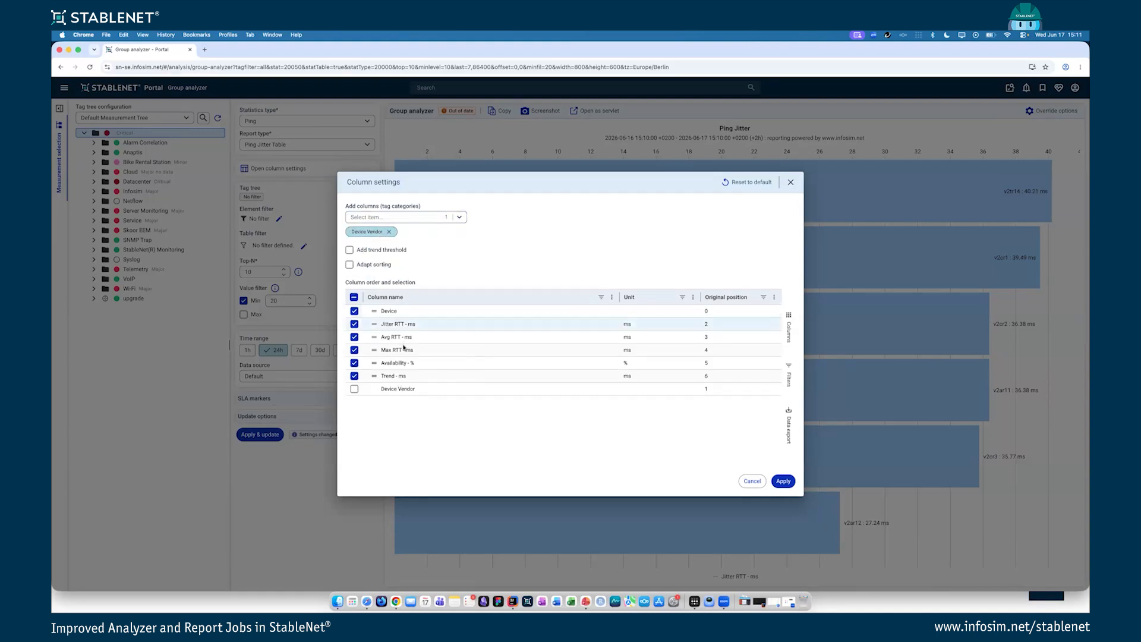
left_click(354, 389)
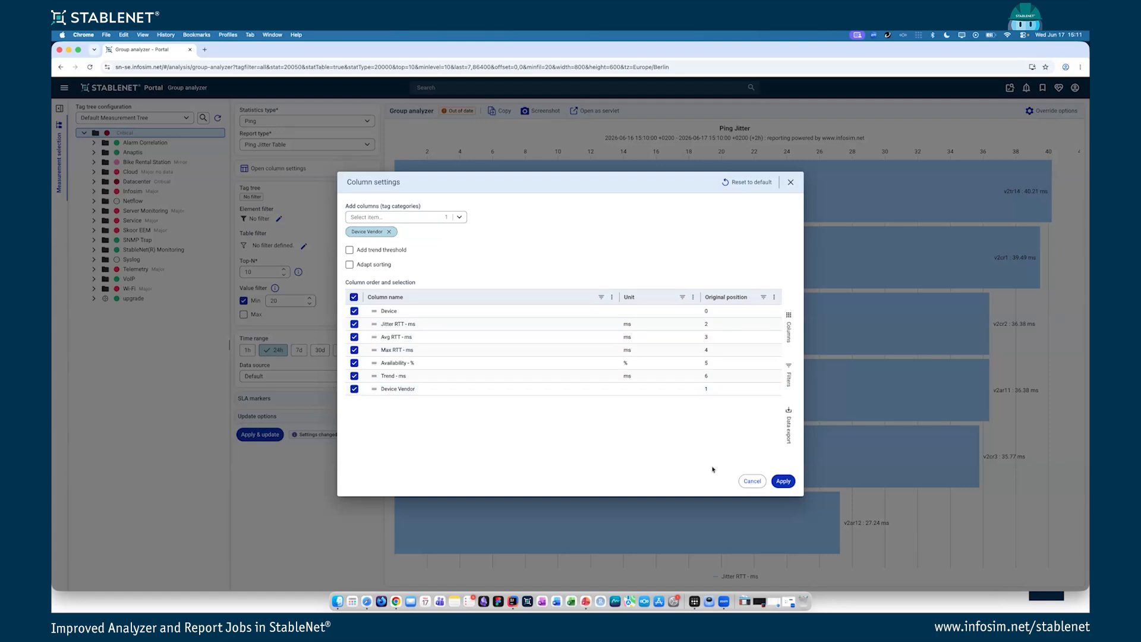
left_click(784, 480)
left_click(269, 437)
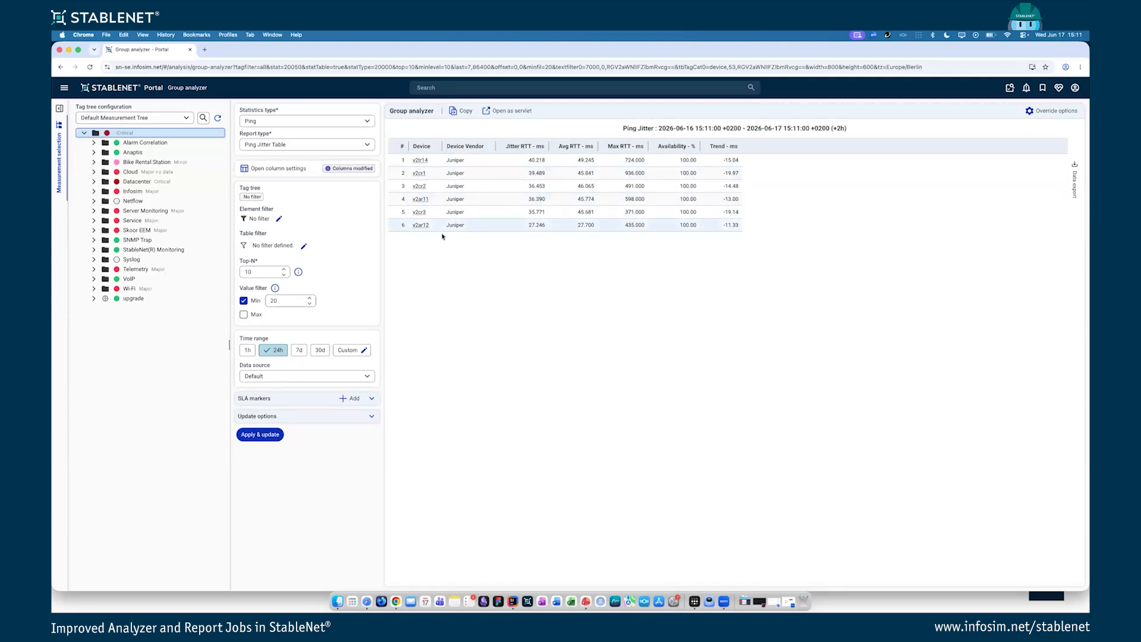
Step: Switch the report type back to Ping Jitter, update the chart and copy it
left_click(314, 147)
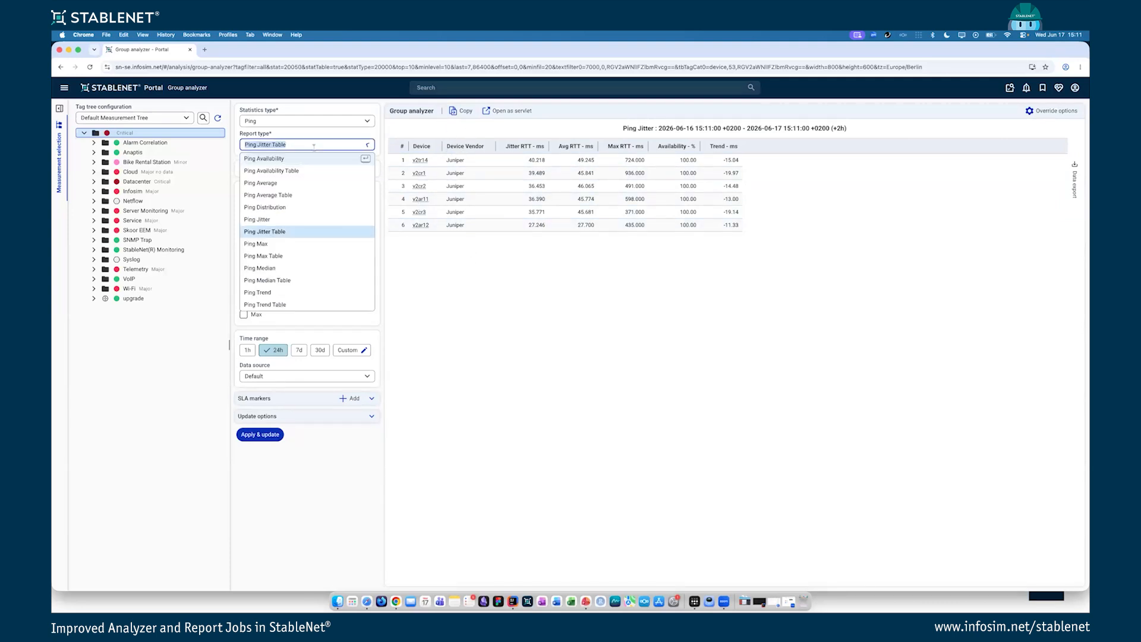
left_click(311, 220)
left_click(262, 403)
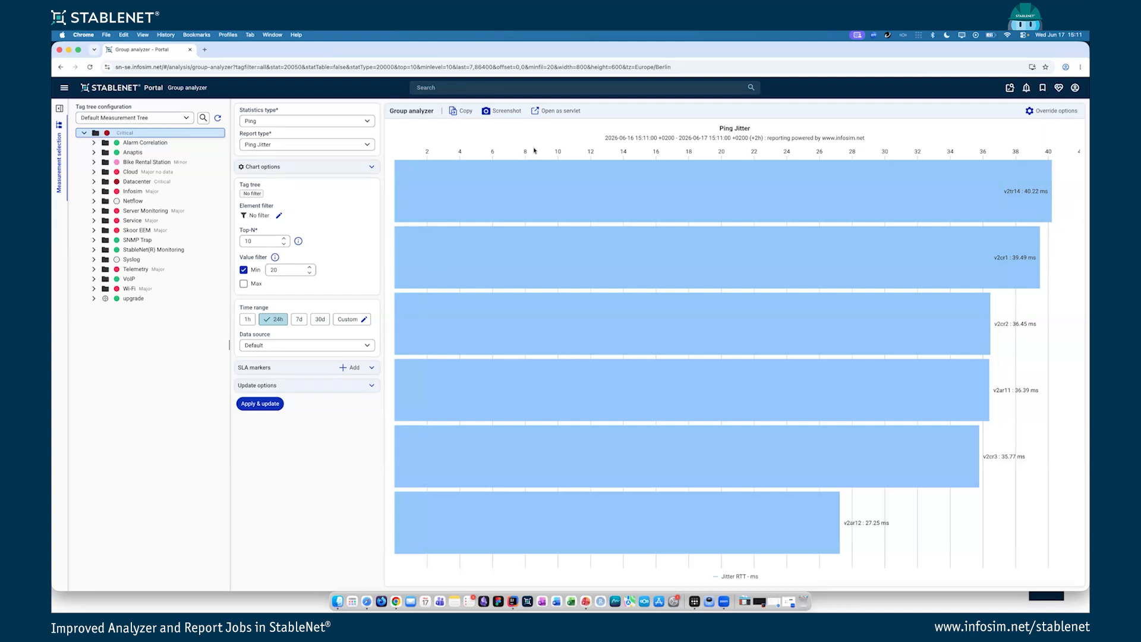
left_click(462, 113)
Step: Find the Report jobs page with the portal search for "repo" and open it
left_click(456, 86)
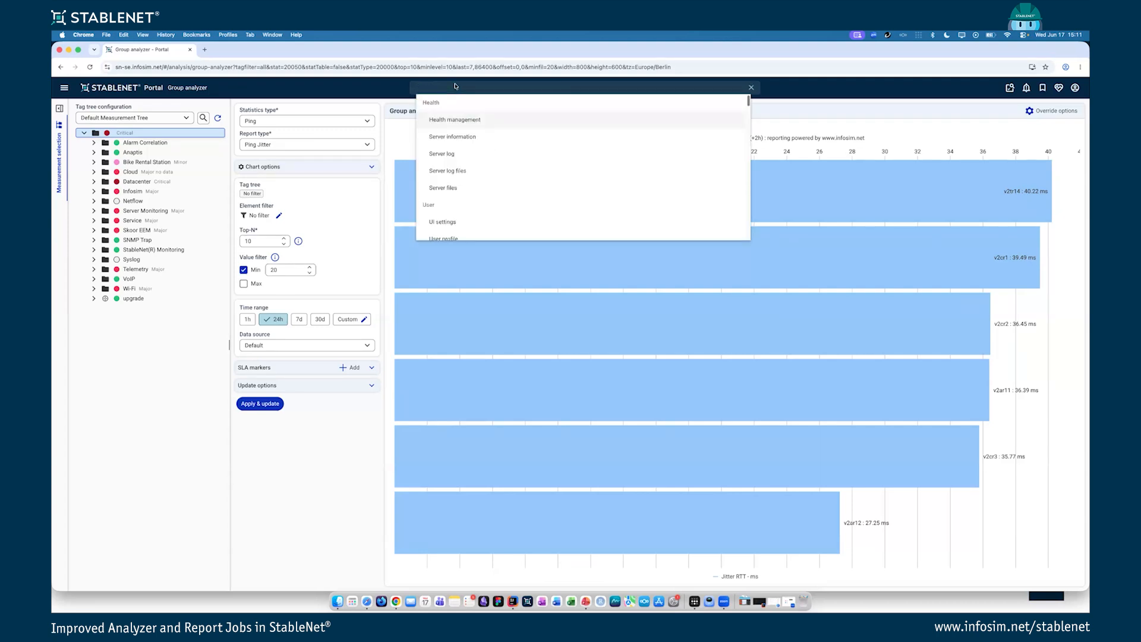
type("repo")
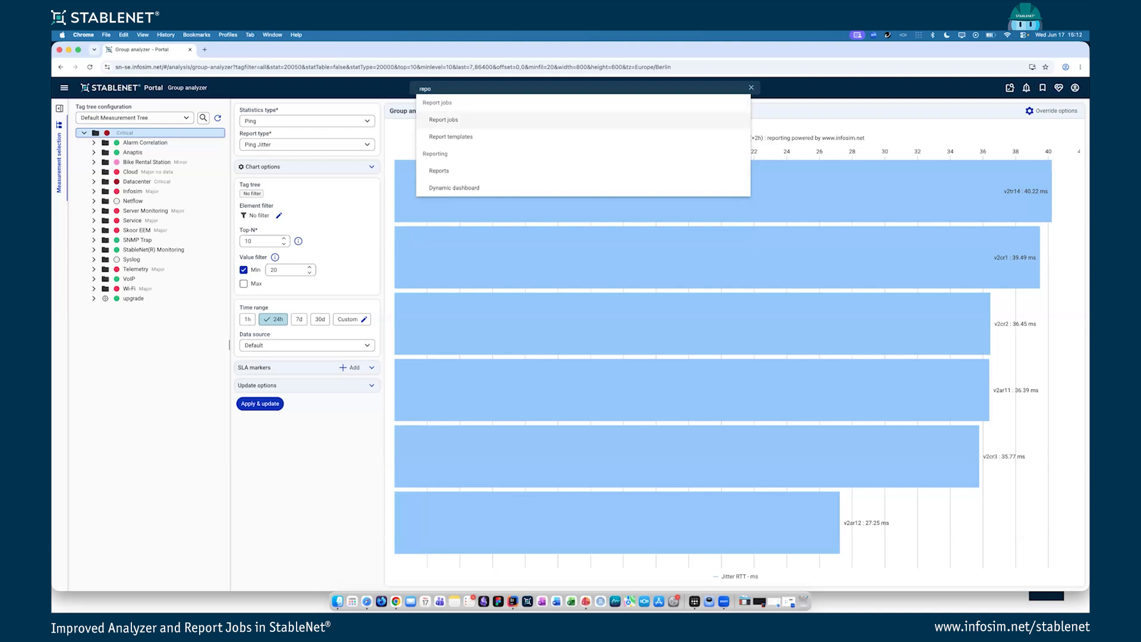
key("Return")
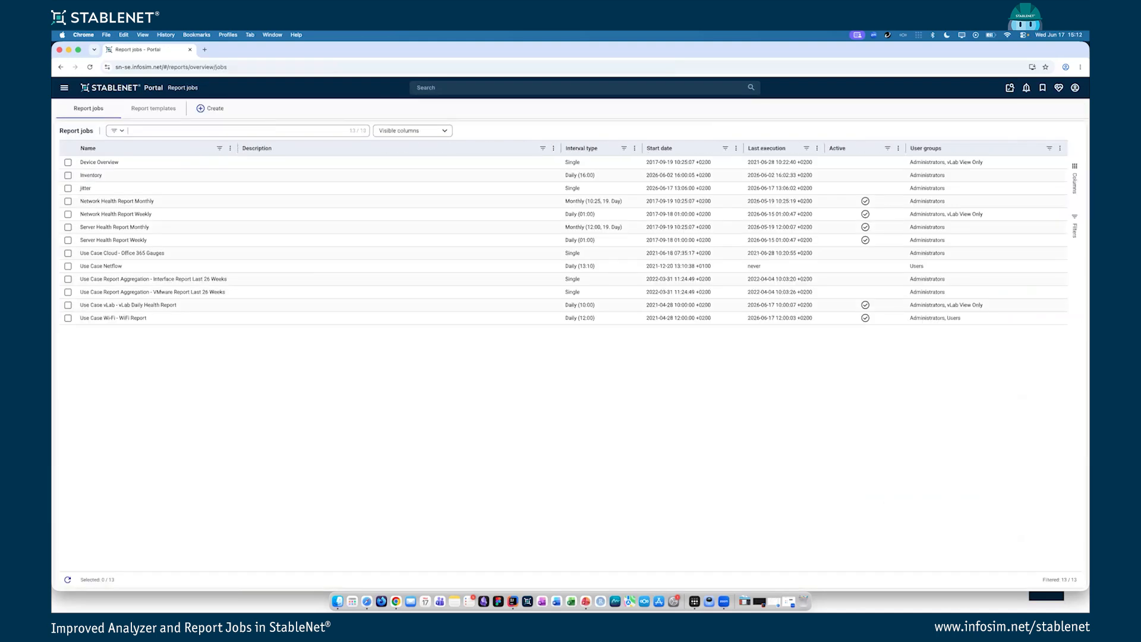
Step: Create a new report job and name it "Jitter report"
left_click(226, 112)
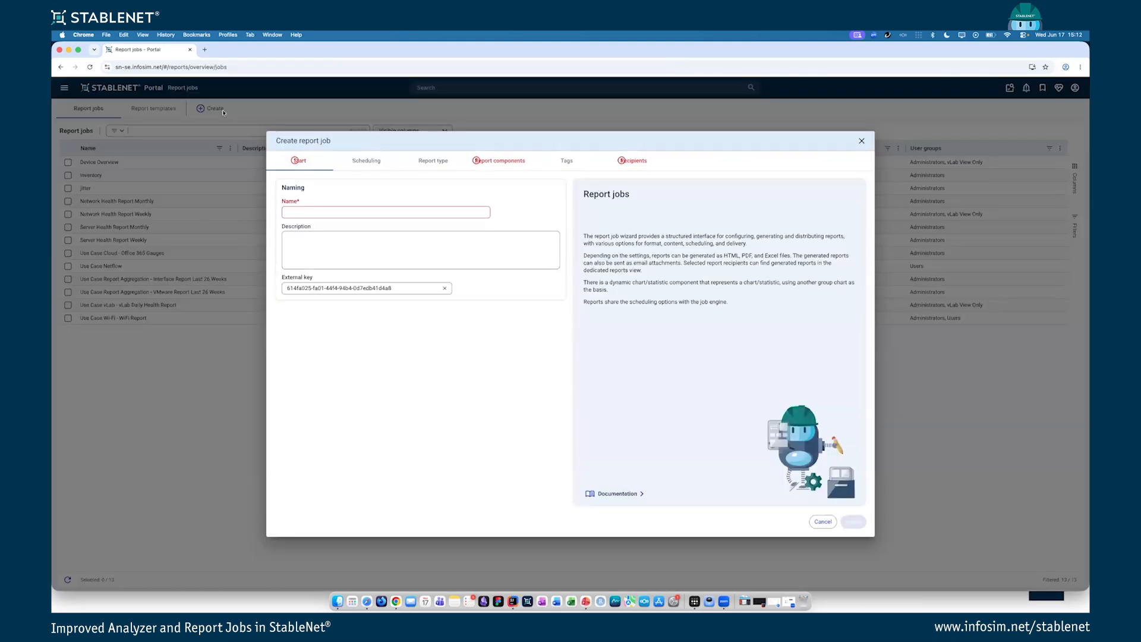
left_click(342, 213)
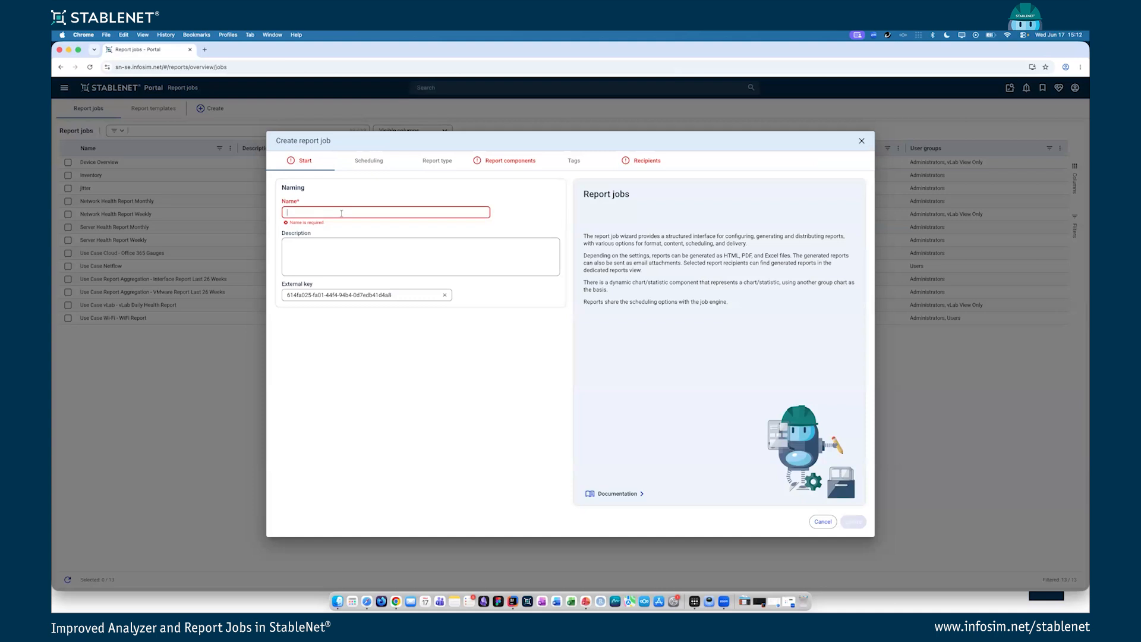
type("Ji")
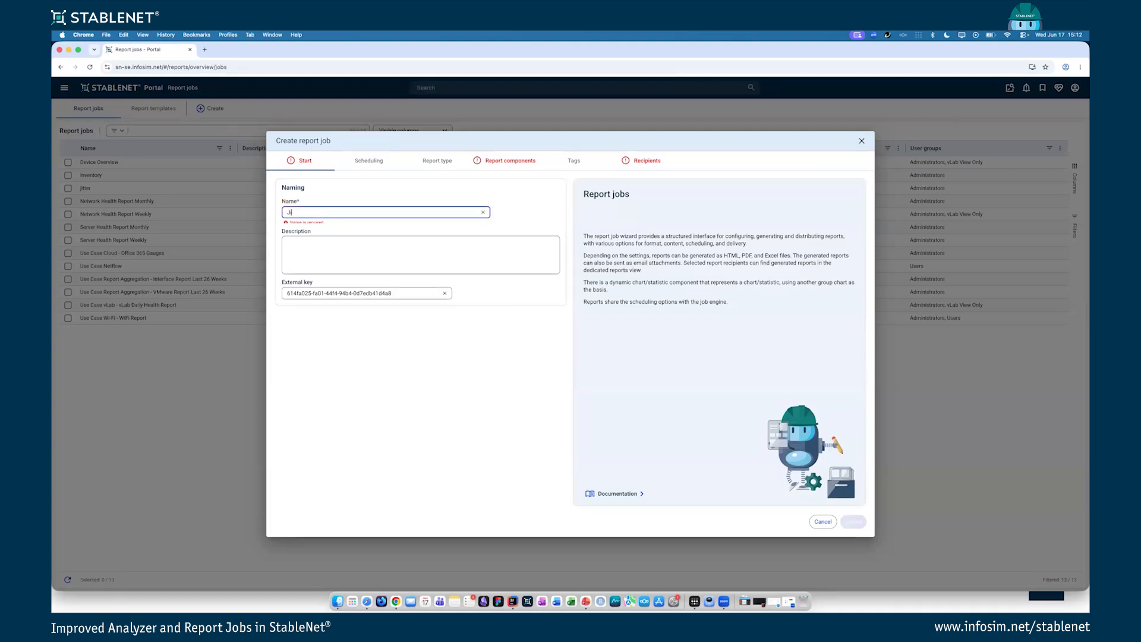
type("tter report")
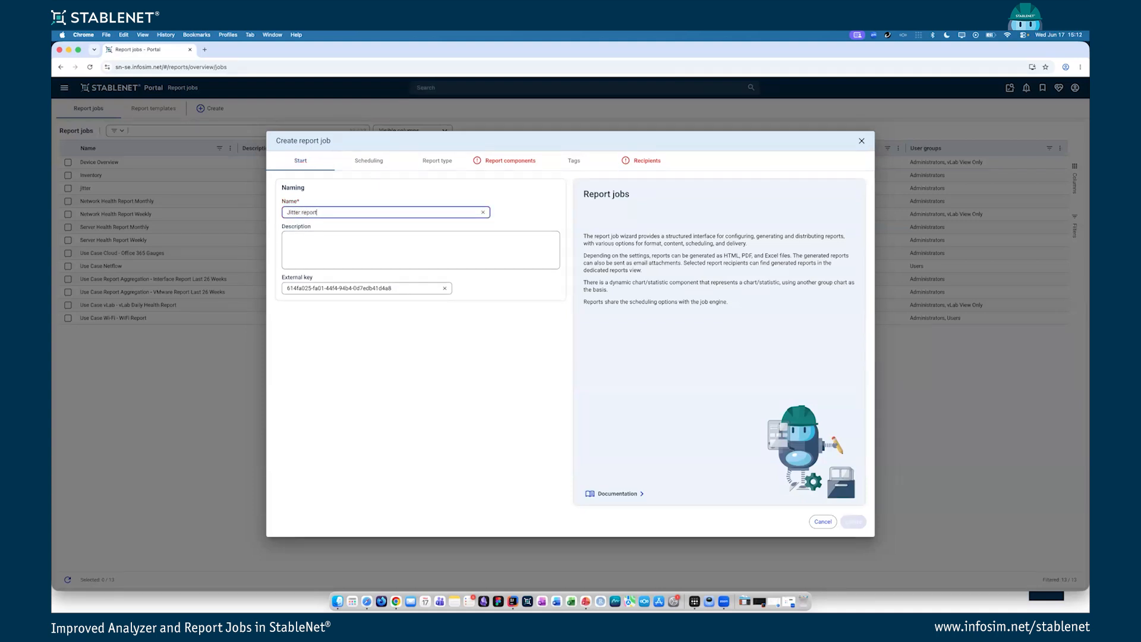
Step: Limit the report job's daily execution schedule to Mondays by deselecting Tuesday through Friday
left_click(377, 164)
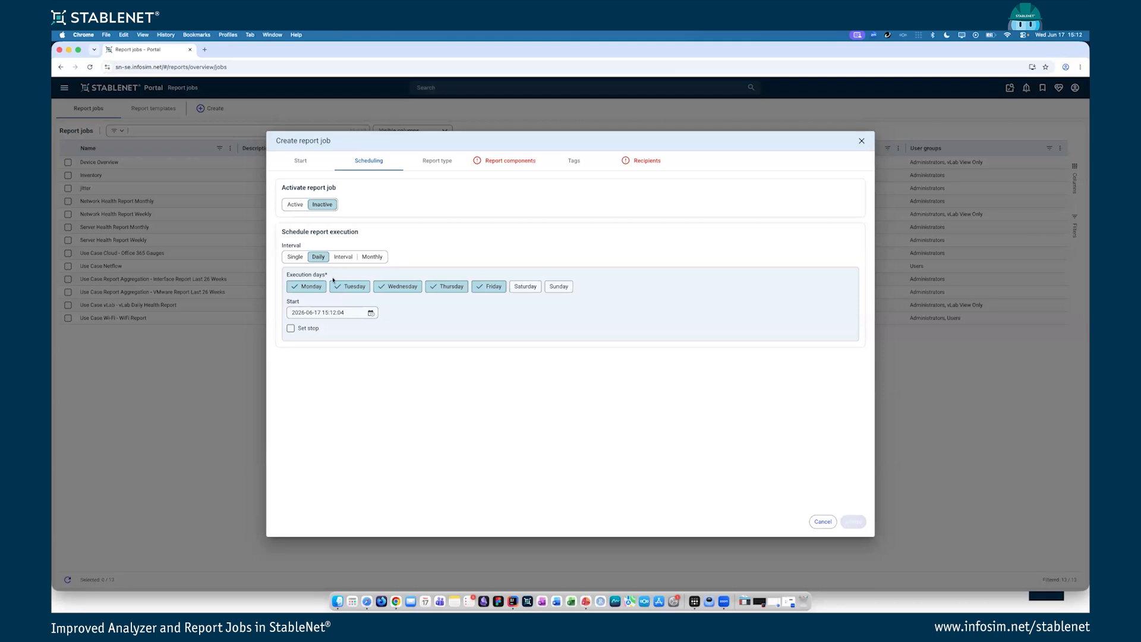
left_click(349, 286)
left_click(383, 286)
left_click(416, 286)
left_click(458, 286)
left_click(343, 312)
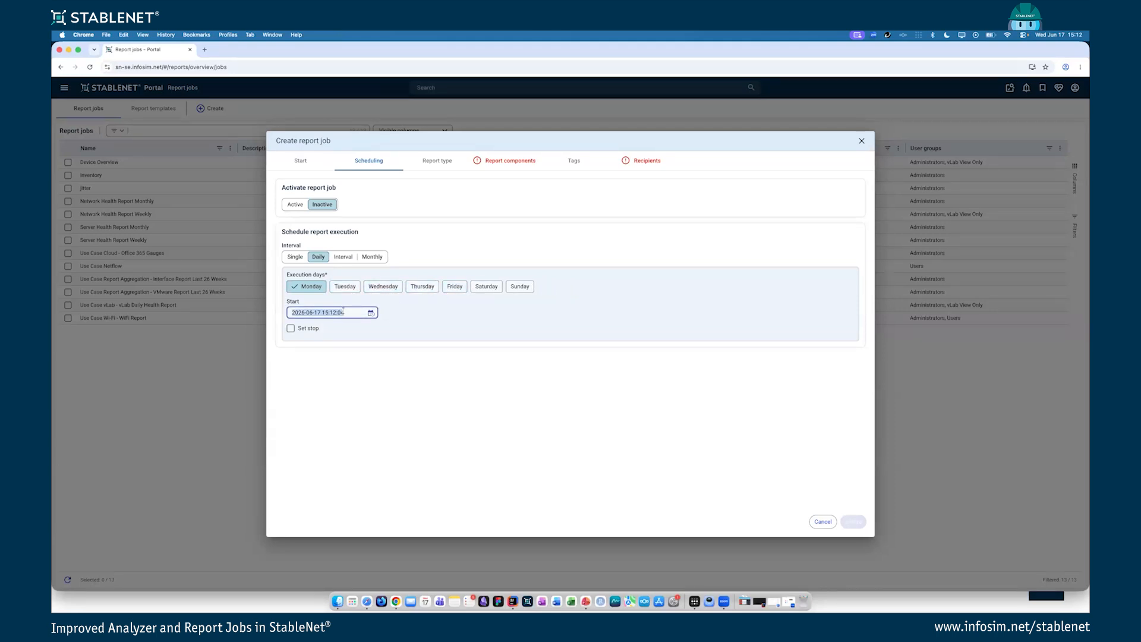
left_click(353, 312)
key("BackSpace")
key("BackSpace")
key("BackSpace")
key("BackSpace")
key("BackSpace")
type("09:00")
left_click(371, 377)
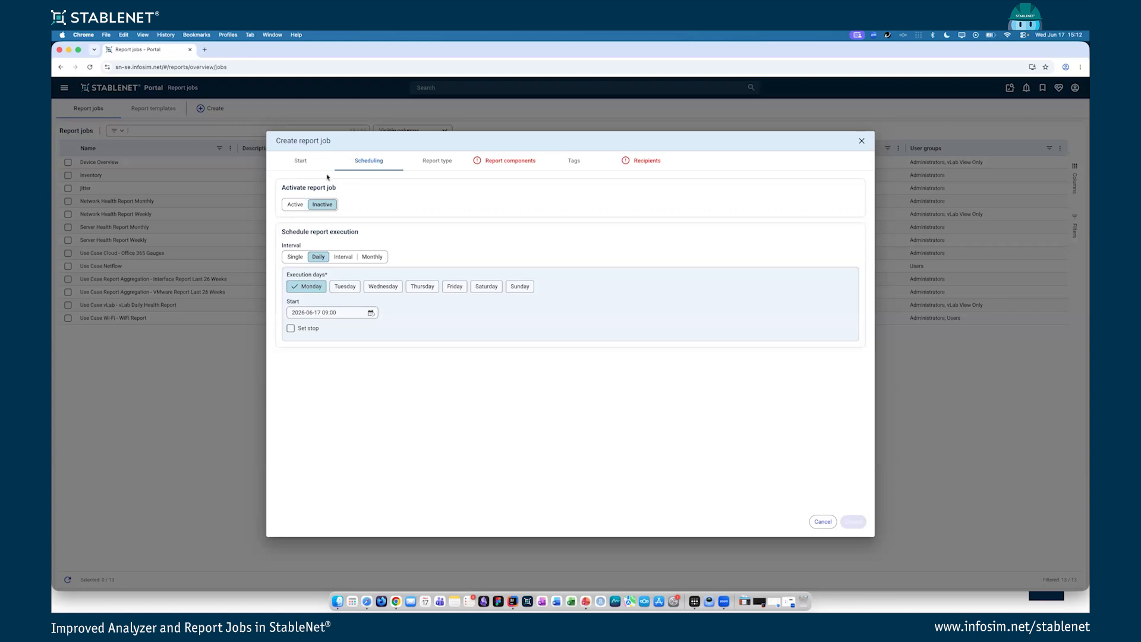
Step: Activate the report job and turn off mailing of the HTML report
left_click(297, 205)
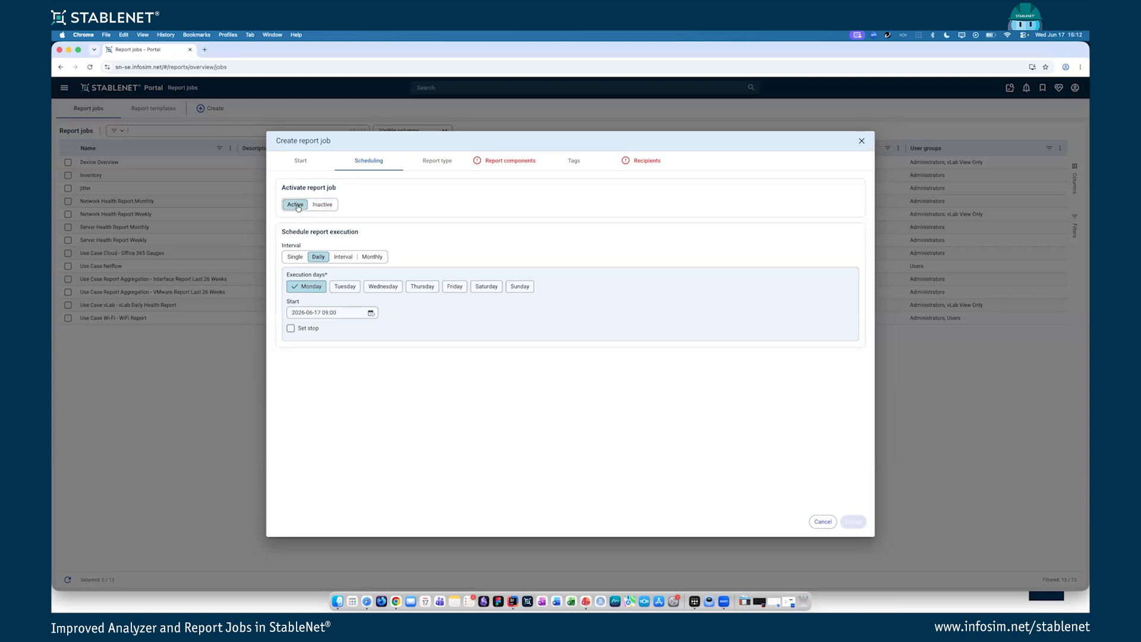
left_click(422, 167)
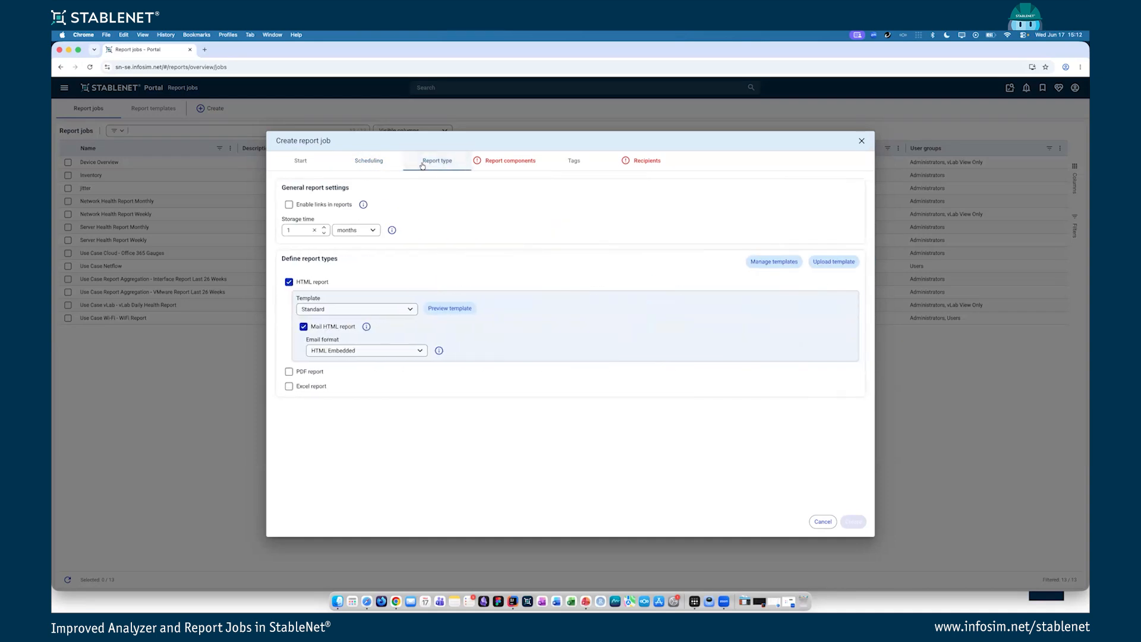
left_click(304, 327)
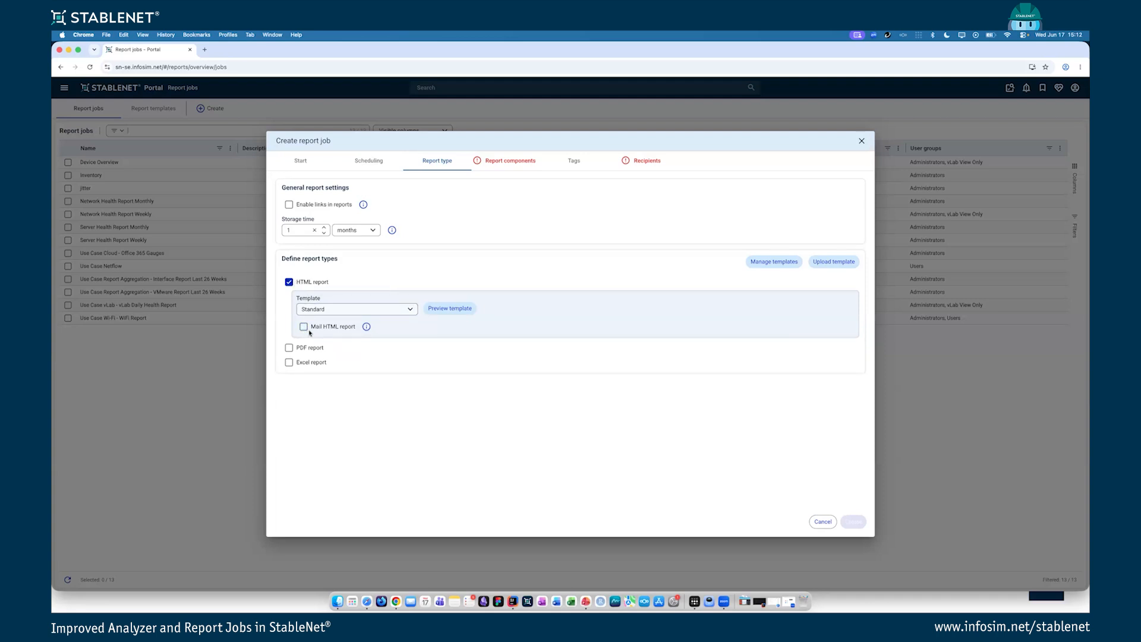
Step: Add a Group analyzer component to the report layout using the copied group analyzer parameters and a 7d time range
left_click(527, 165)
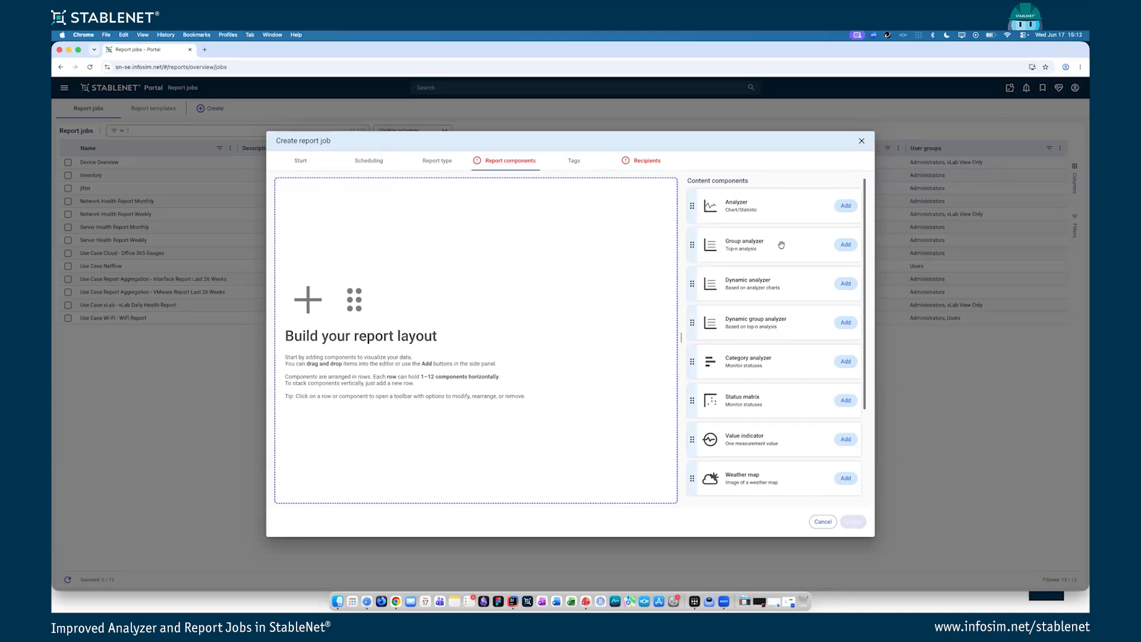
left_click_drag(523, 262, 519, 260)
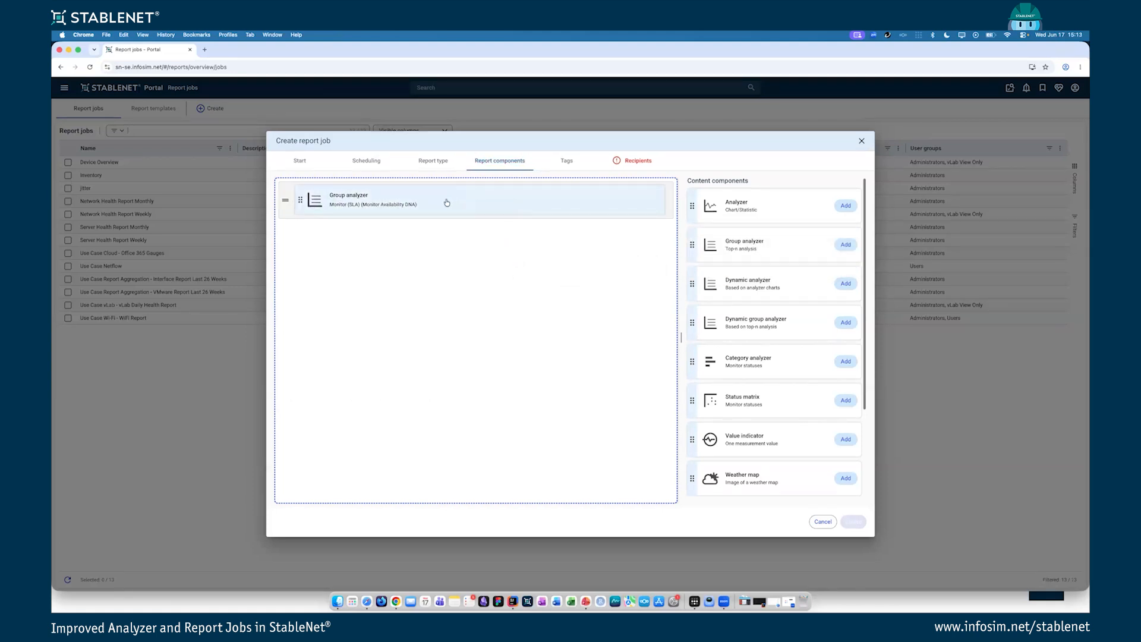
left_click(466, 203)
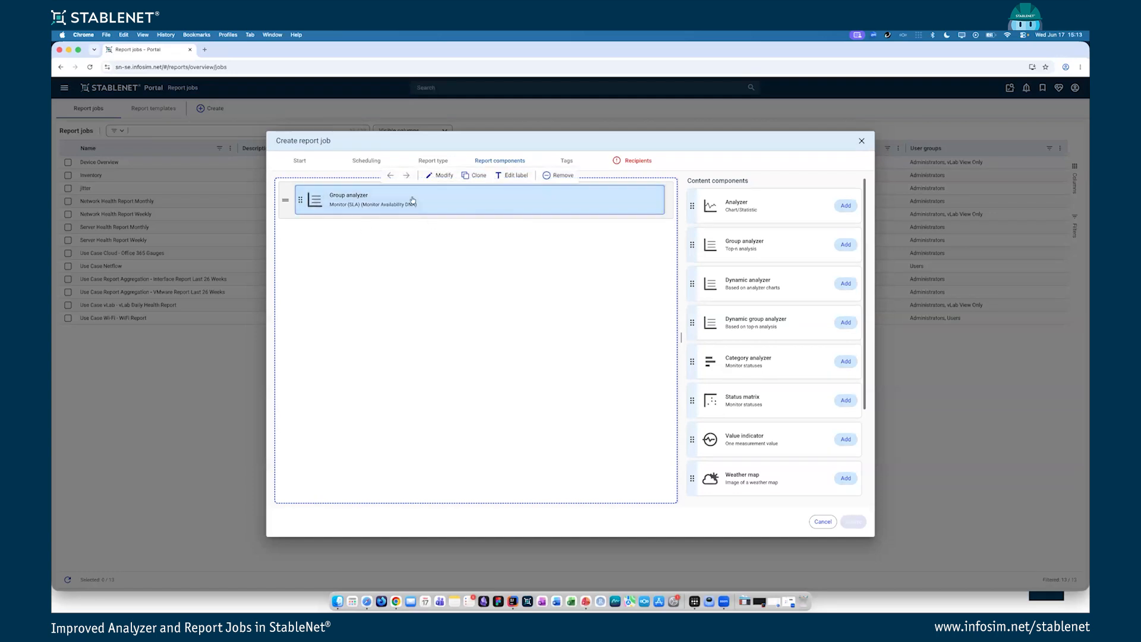
left_click(438, 176)
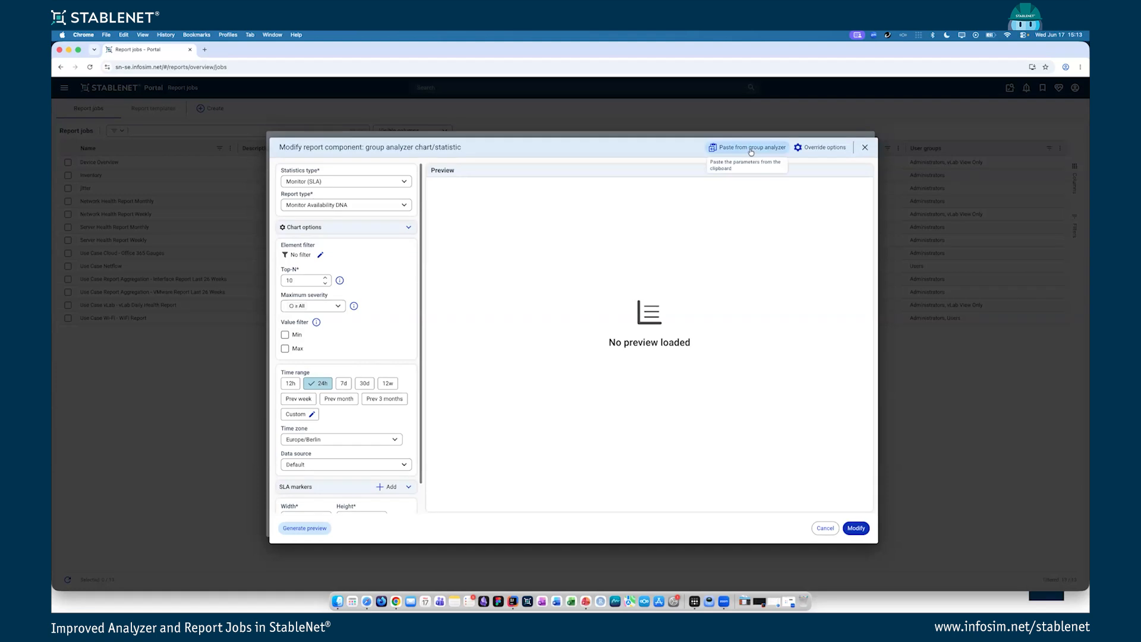
left_click(735, 147)
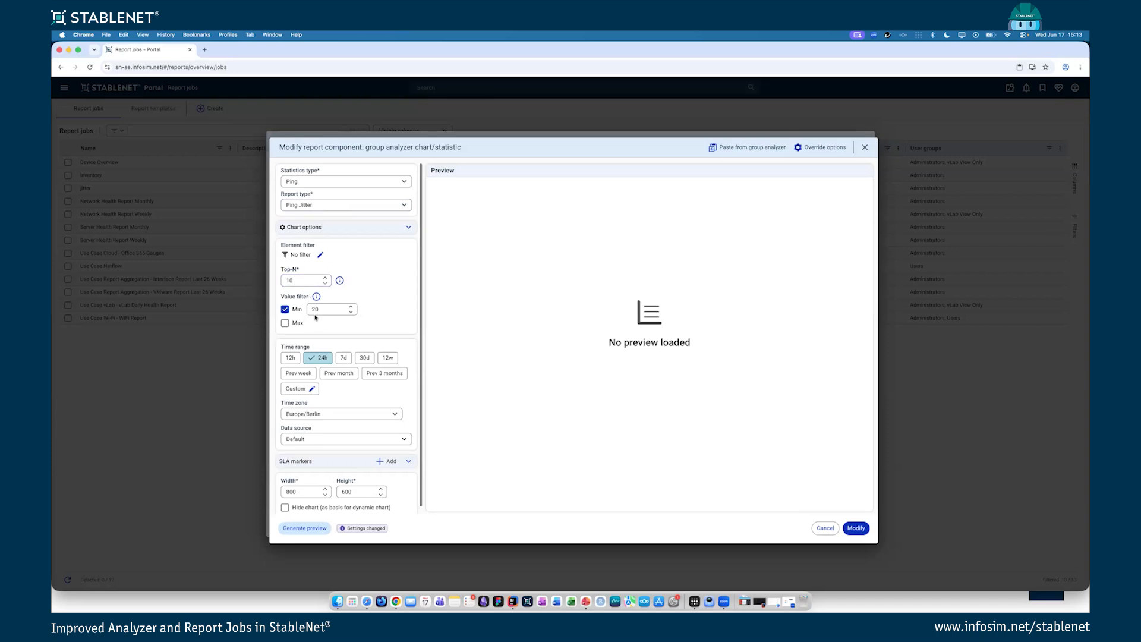
left_click(343, 361)
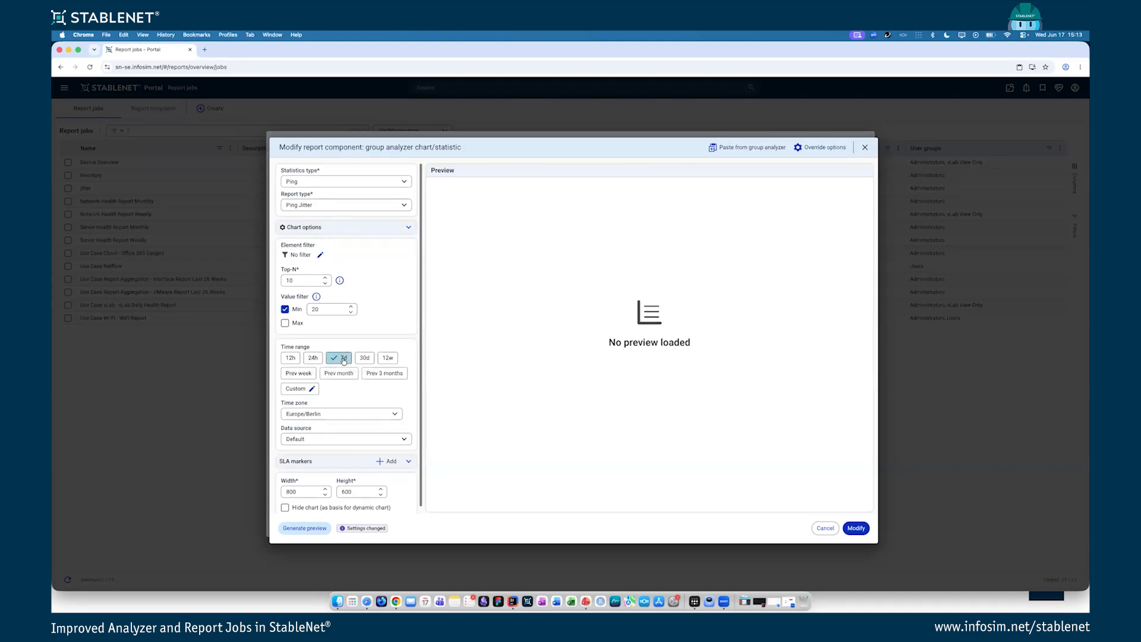
left_click(859, 528)
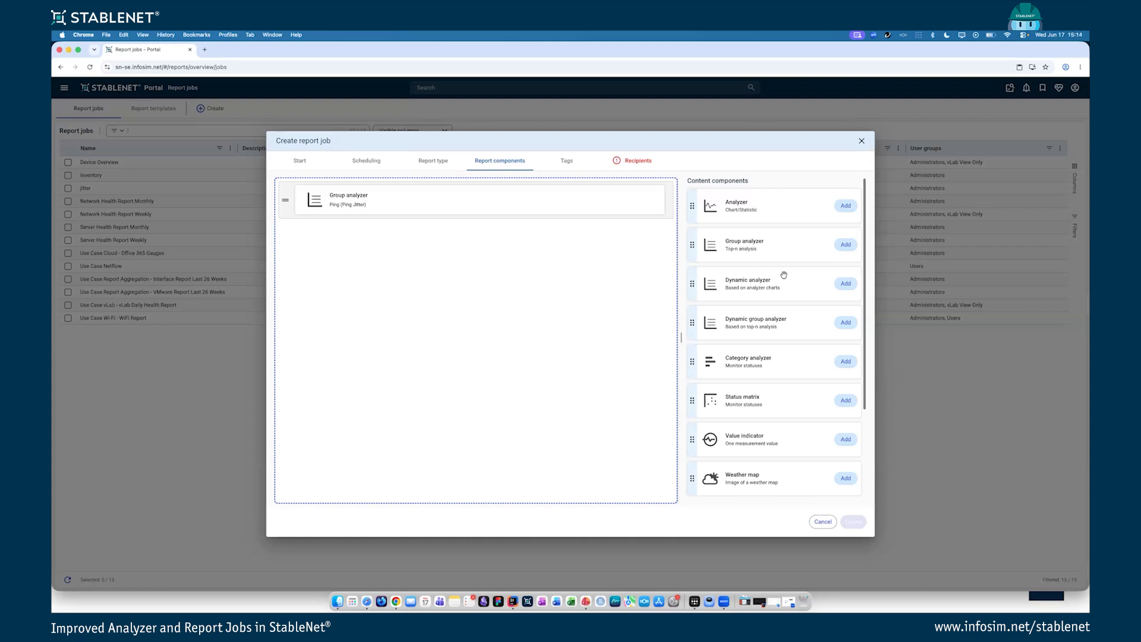
Step: Add a Dynamic analyzer component below the Group analyzer and base it on the Ping (Ping Jitter) component
left_click_drag(784, 281, 559, 251)
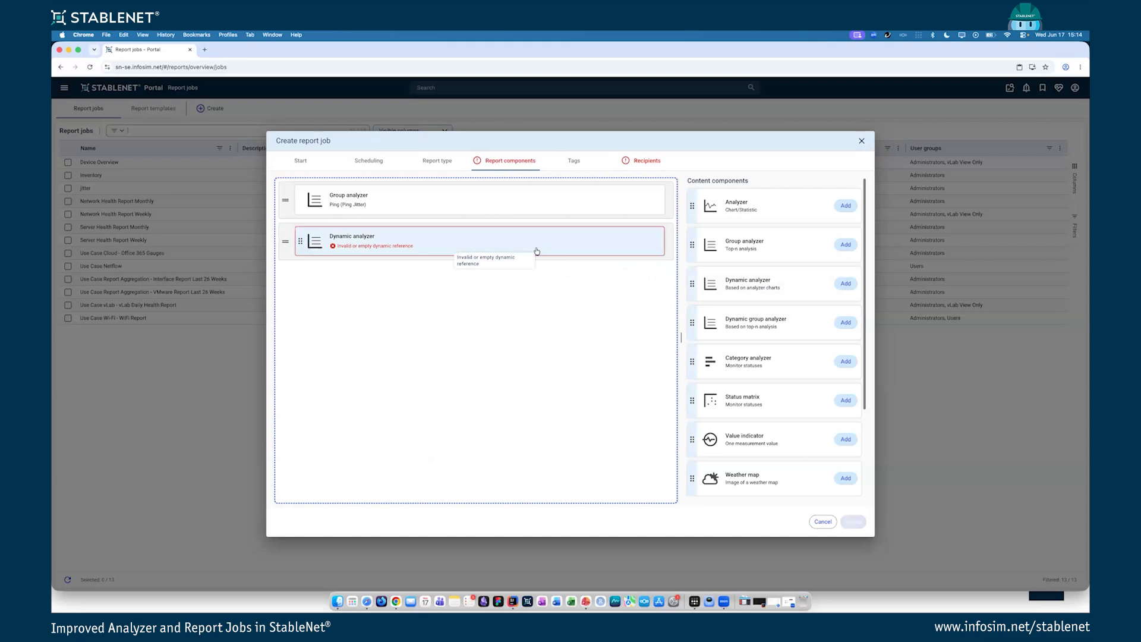
mouse_move(387, 229)
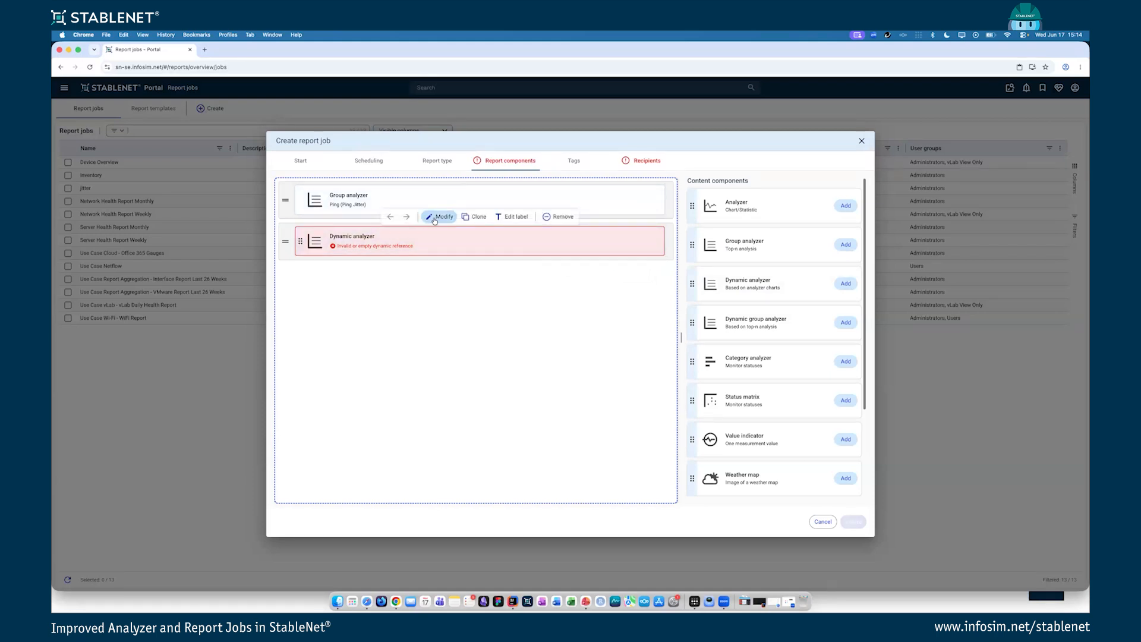
left_click(435, 218)
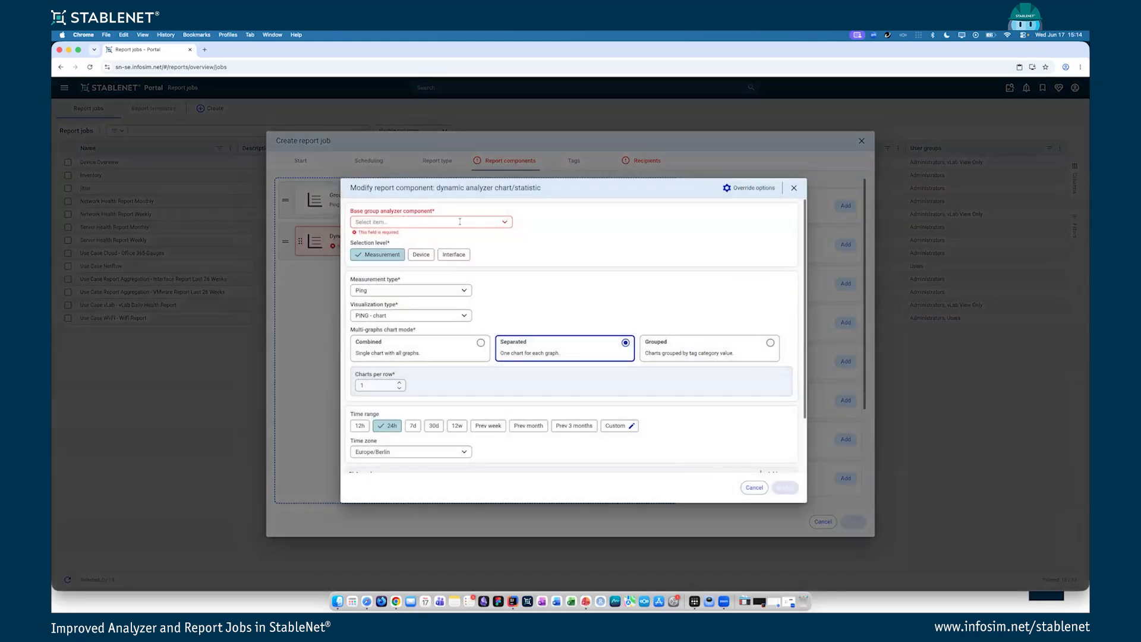
left_click(460, 221)
left_click(418, 236)
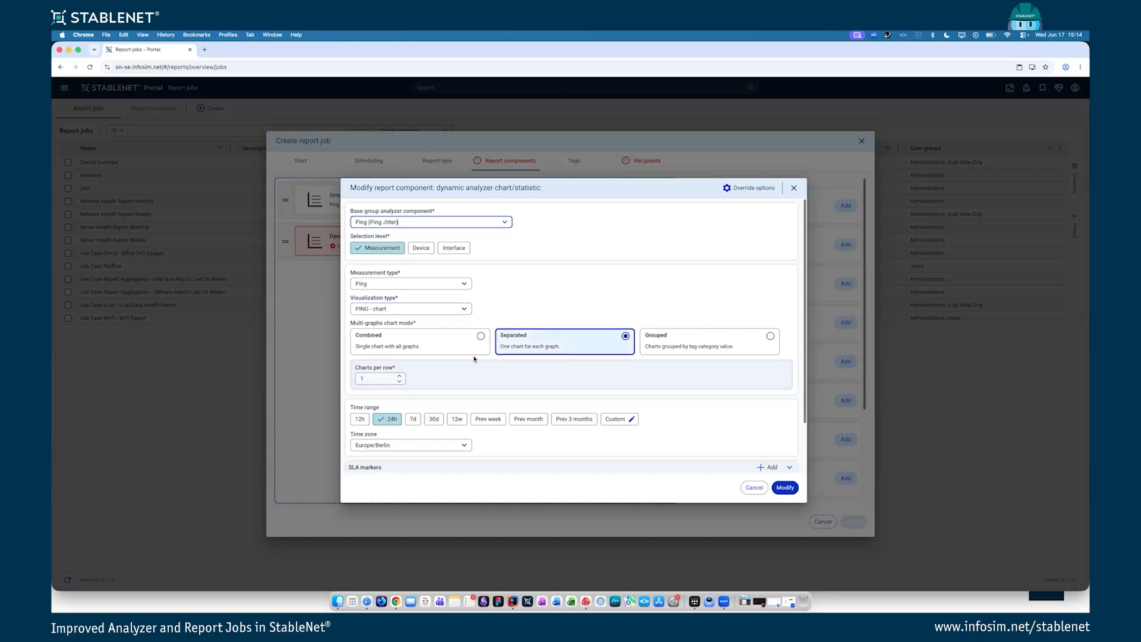
Step: Set the Dynamic analyzer to 2 charts per row with a 7d time range and apply the changes
left_click(399, 376)
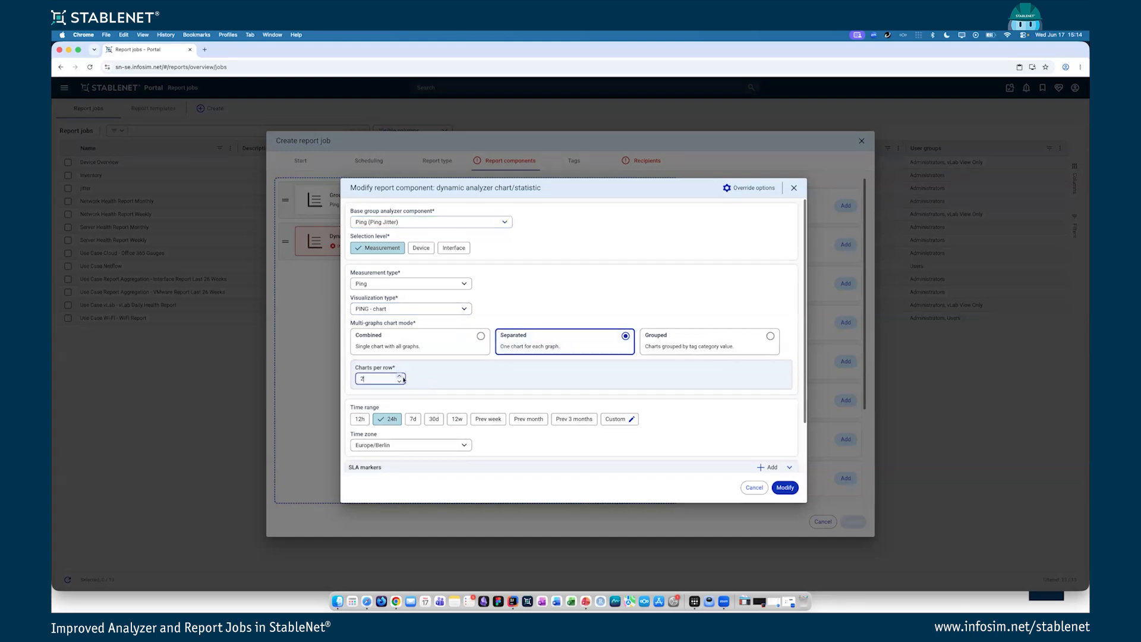
left_click(414, 418)
left_click(783, 487)
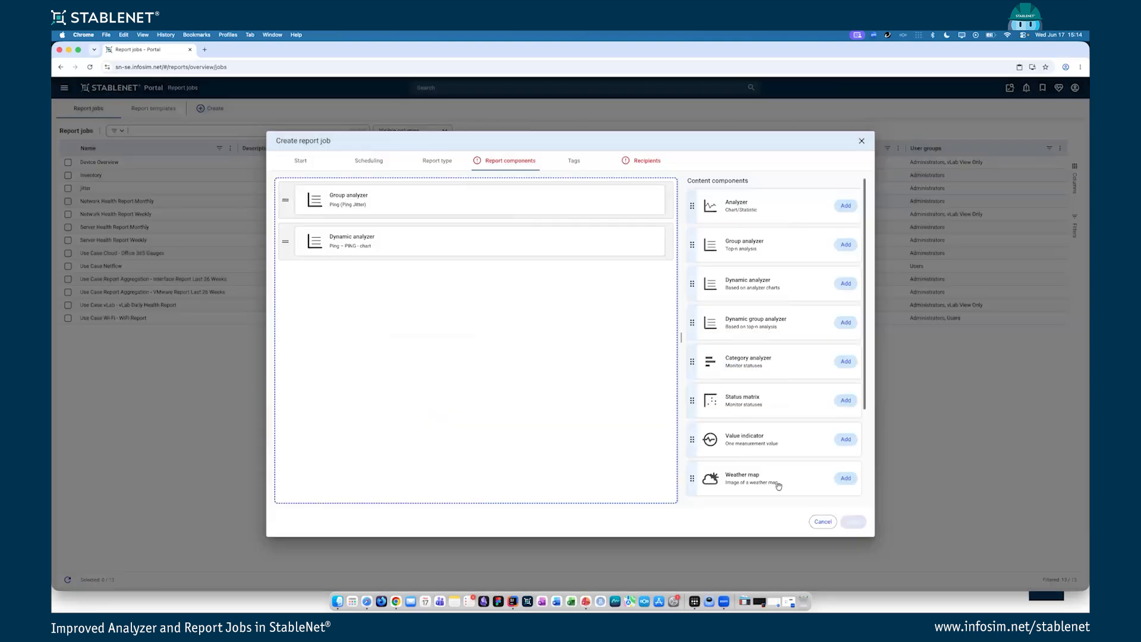
Step: Add a divider above the Group analyzer and make it a text divider with a blue background (RGB 0, 61, 204)
scroll(750, 407, "down", 4)
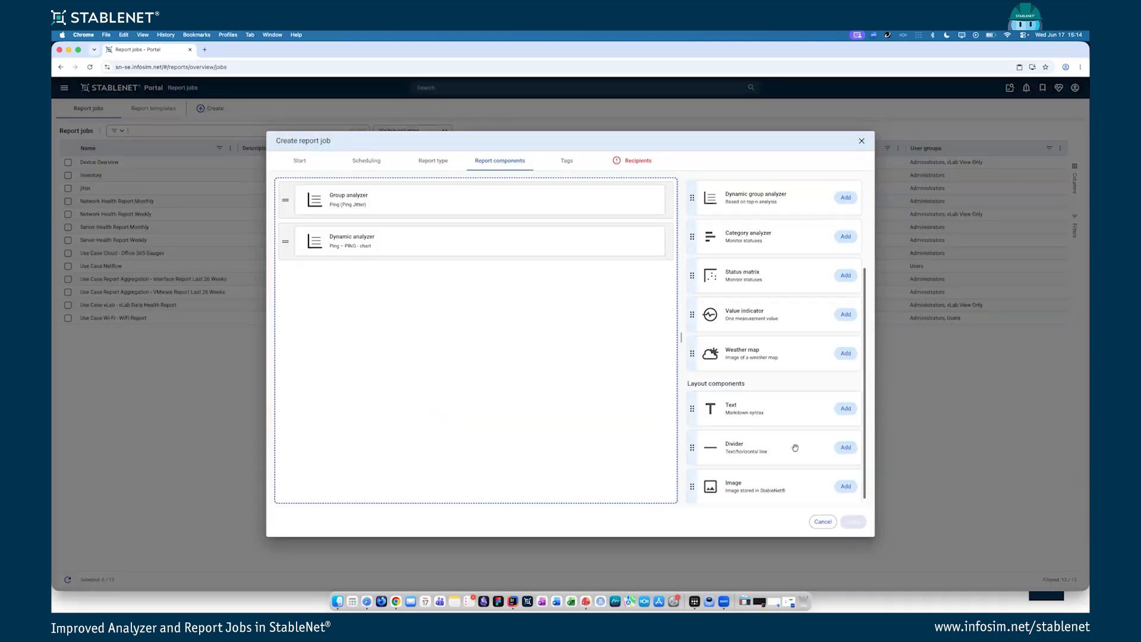
left_click_drag(788, 447, 547, 190)
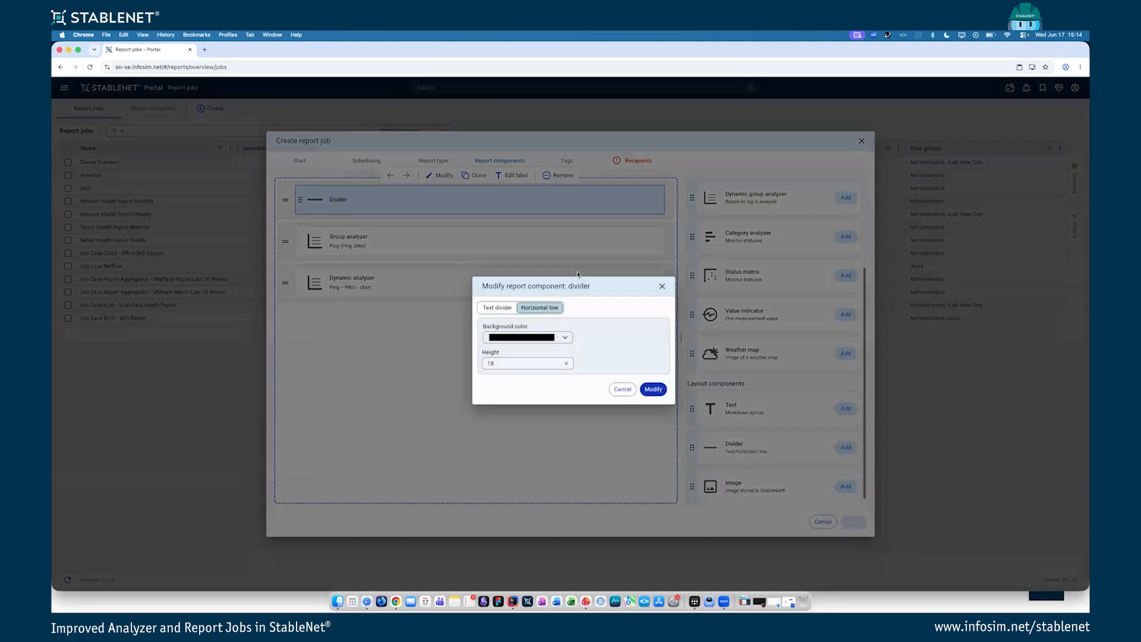
left_click(499, 308)
left_click(541, 290)
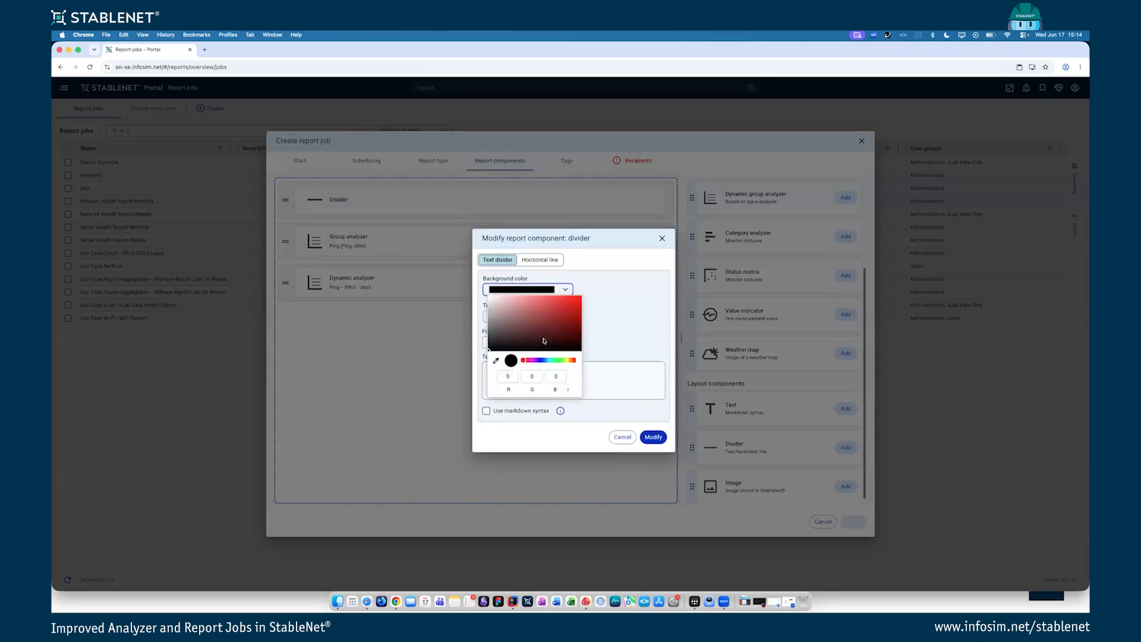
left_click(543, 360)
left_click(582, 306)
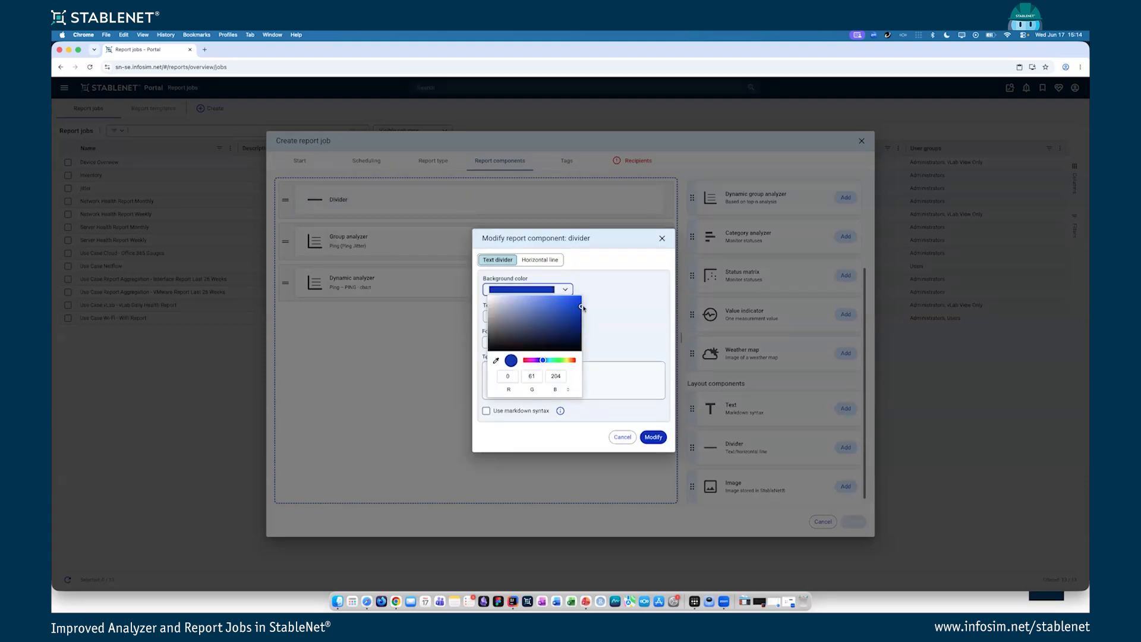
left_click(621, 304)
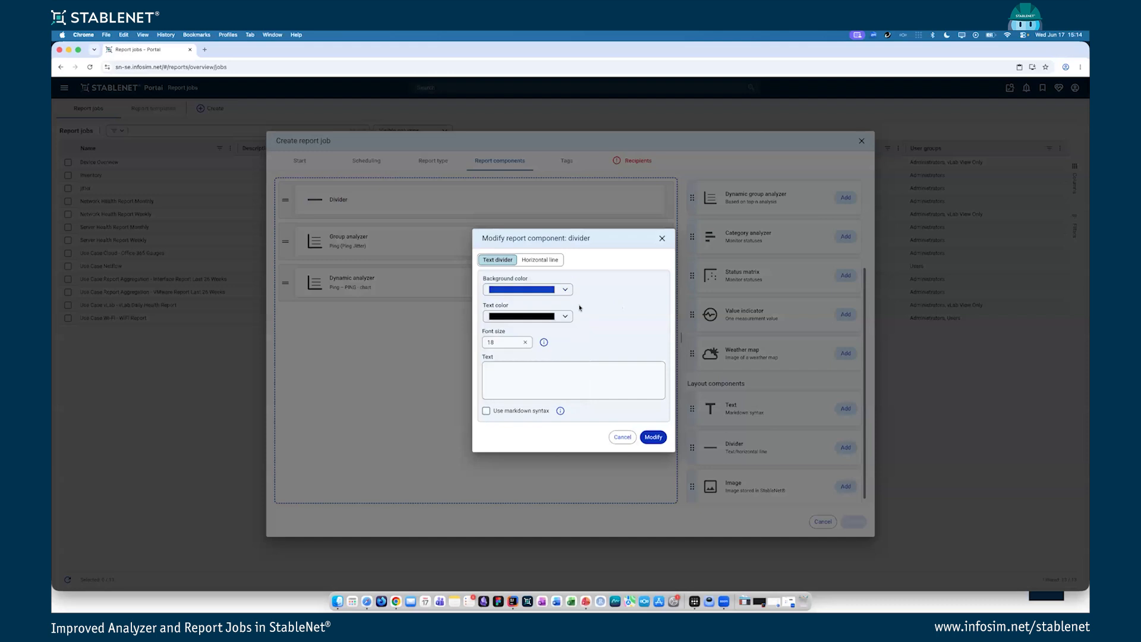
Step: Give the divider white text reading "Group analyzer" and apply the changes
left_click(528, 316)
left_click(532, 336)
left_click(489, 323)
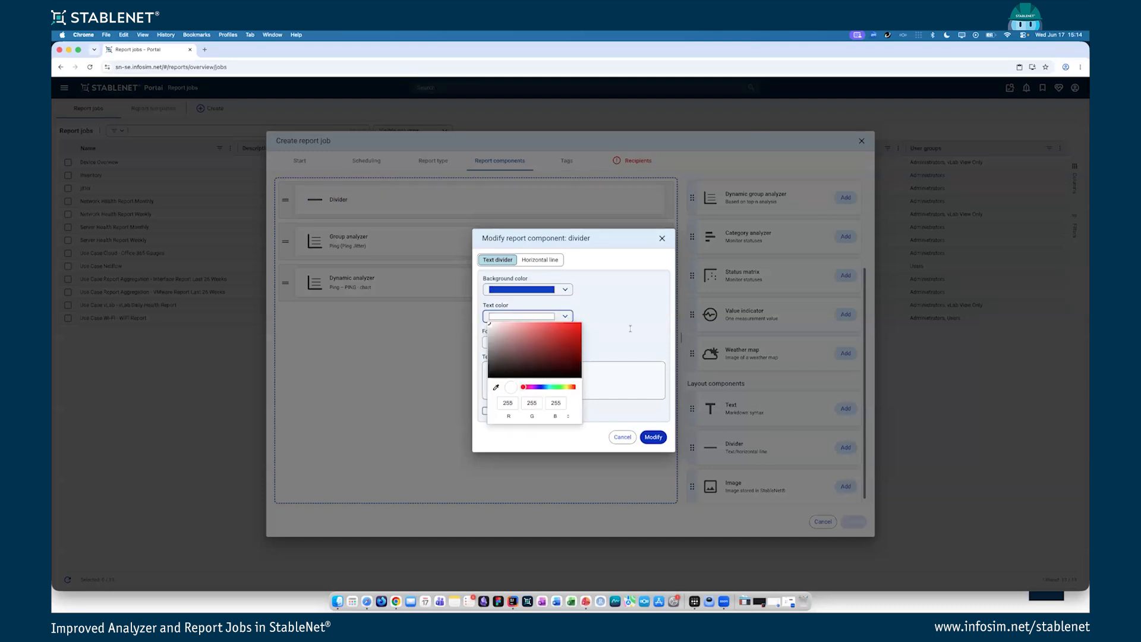
left_click(627, 339)
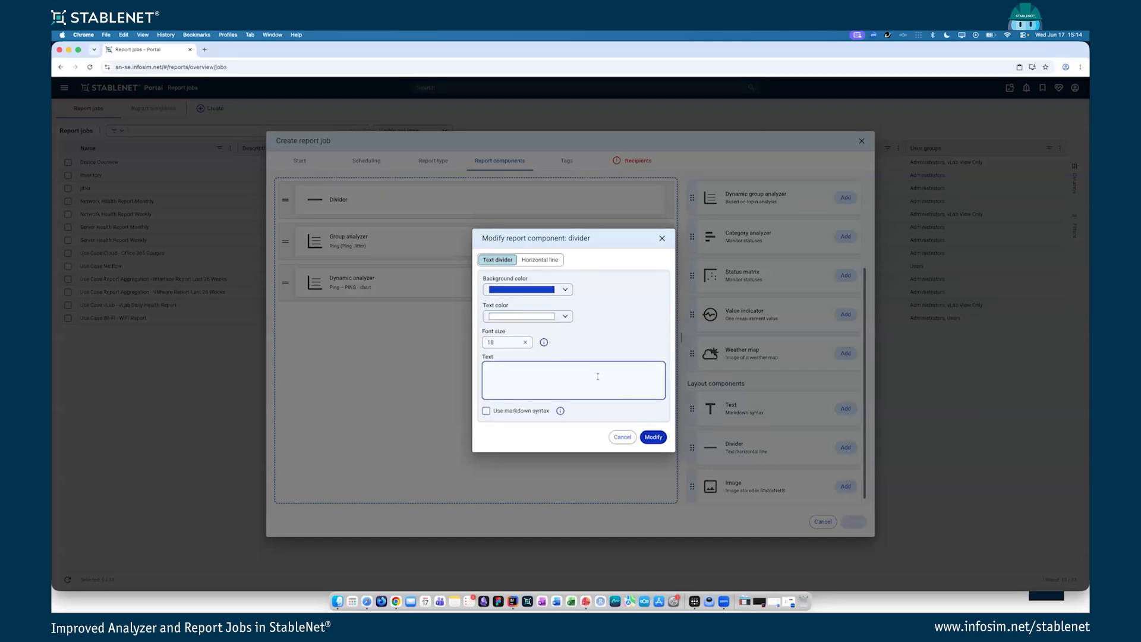
type("roup analyzer")
left_click(654, 437)
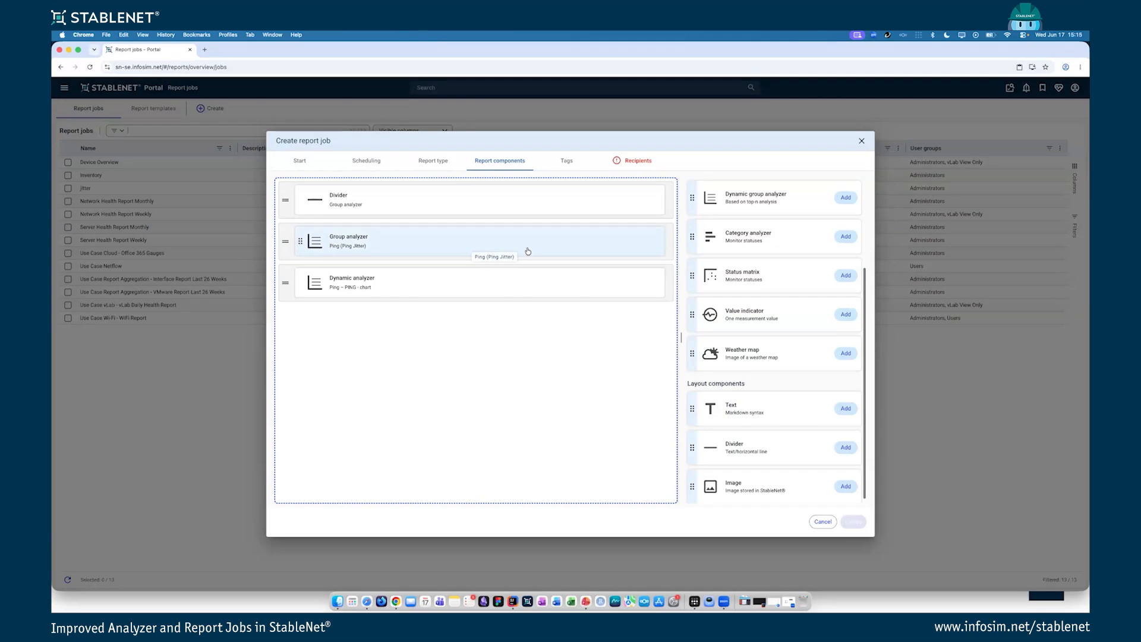
Step: Clone the "Group analyzer" divider and place the copy between the Group analyzer and Dynamic analyzer components
left_click(544, 199)
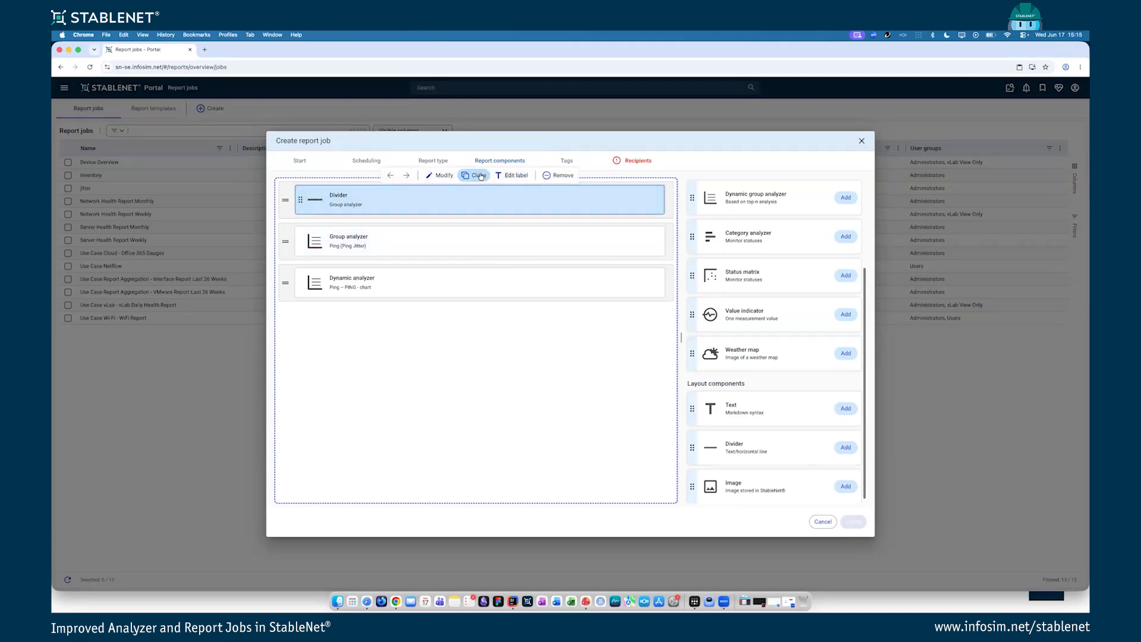
mouse_move(476, 176)
left_mouse_down()
mouse_move(561, 205)
mouse_move(463, 285)
left_mouse_up()
left_click(463, 285)
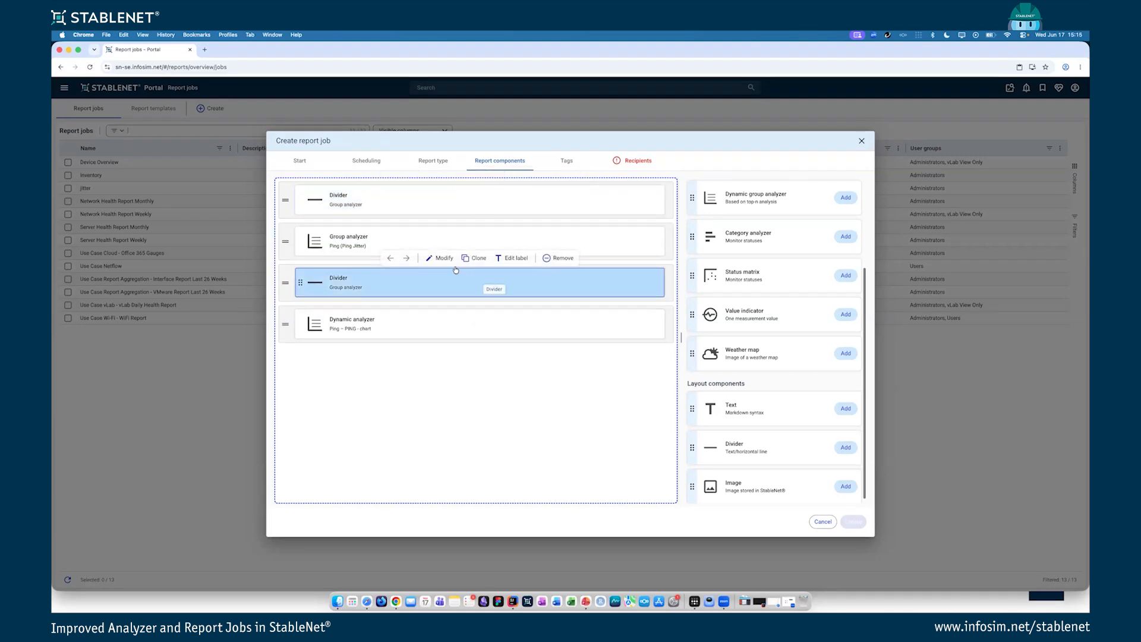
Step: Change the cloned divider's text to "Dynamic analyzer" and apply the change
left_click(437, 258)
triple_click(503, 366)
left_click(503, 366)
key("BackSpace")
key("BackSpace")
key("BackSpace")
key("BackSpace")
key("BackSpace")
key("BackSpace")
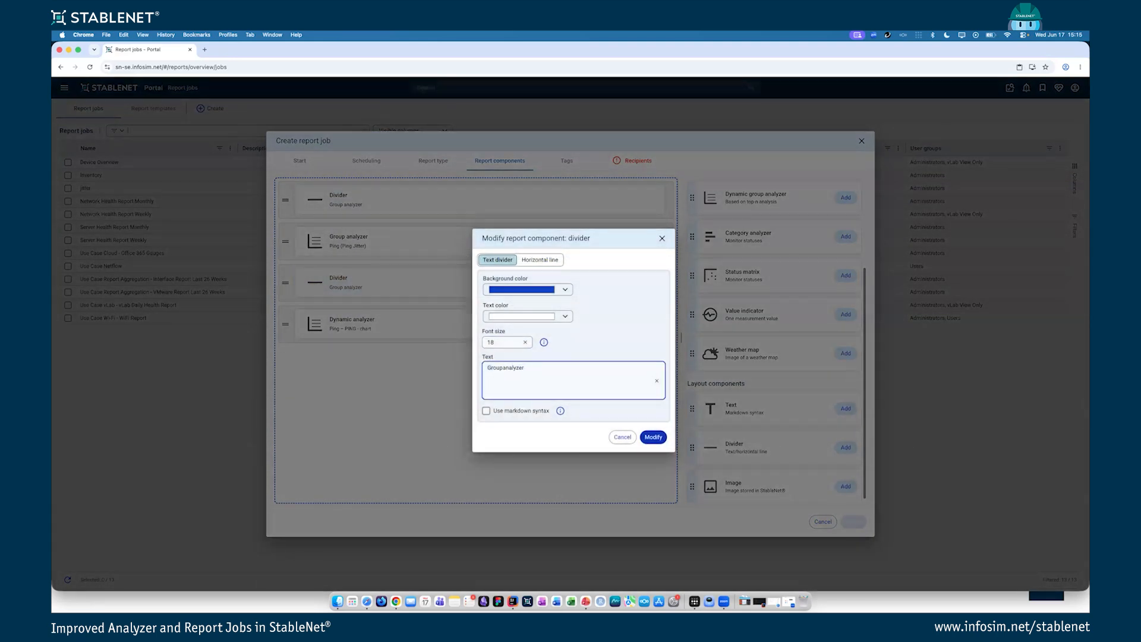
type("Dynamic")
left_click(656, 438)
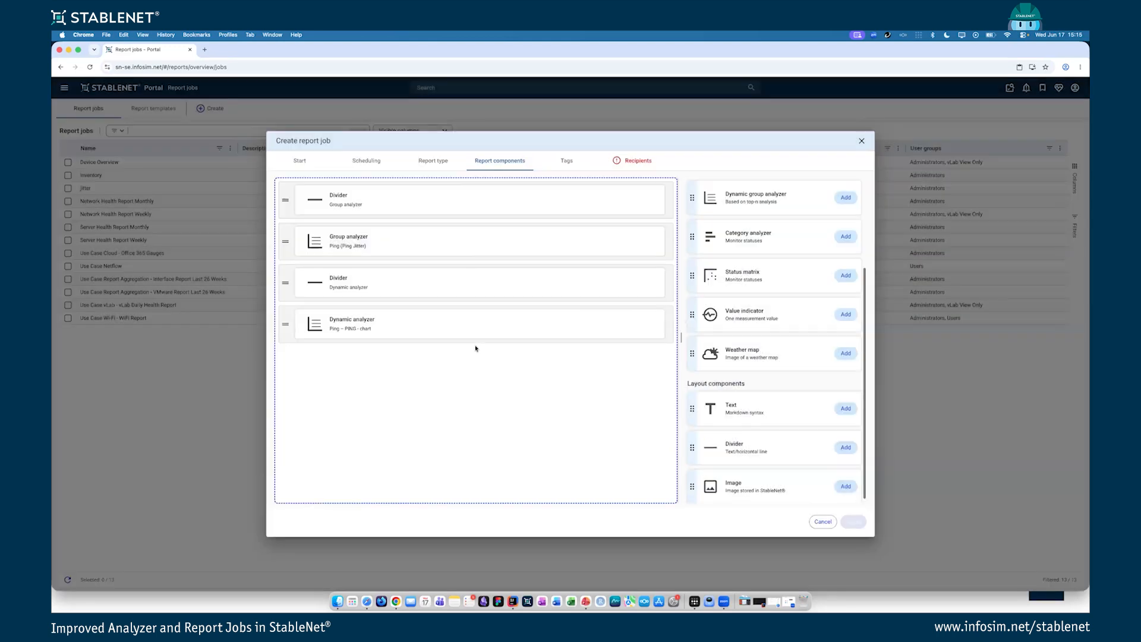
Step: In the report job's recipient settings, use the access rights of the user infosim for the report contents
left_click(566, 162)
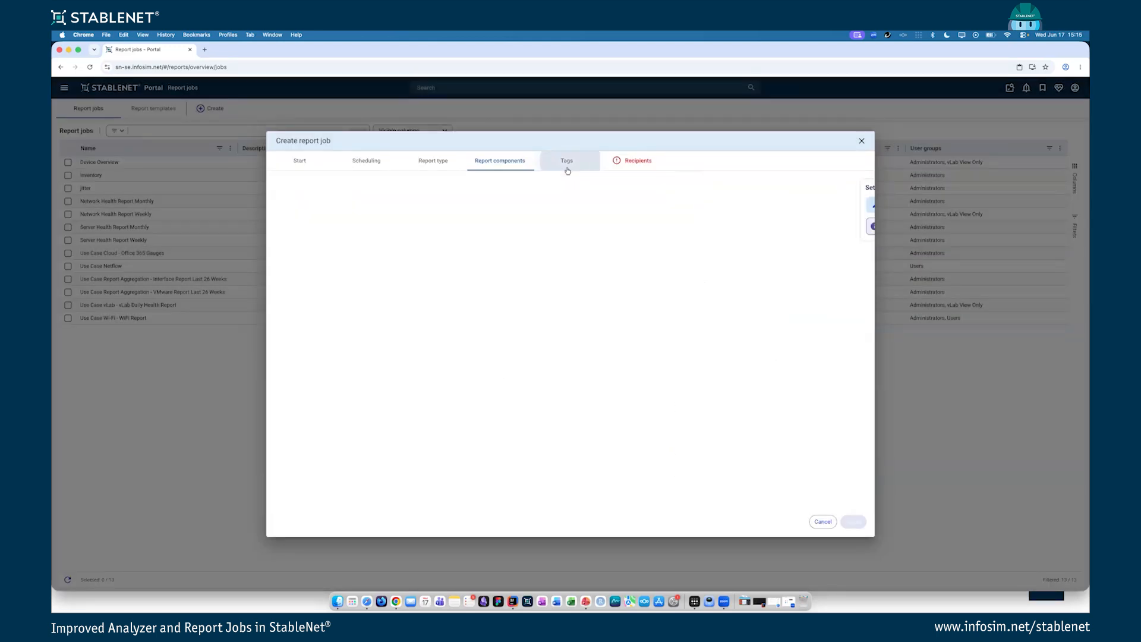
left_click(635, 164)
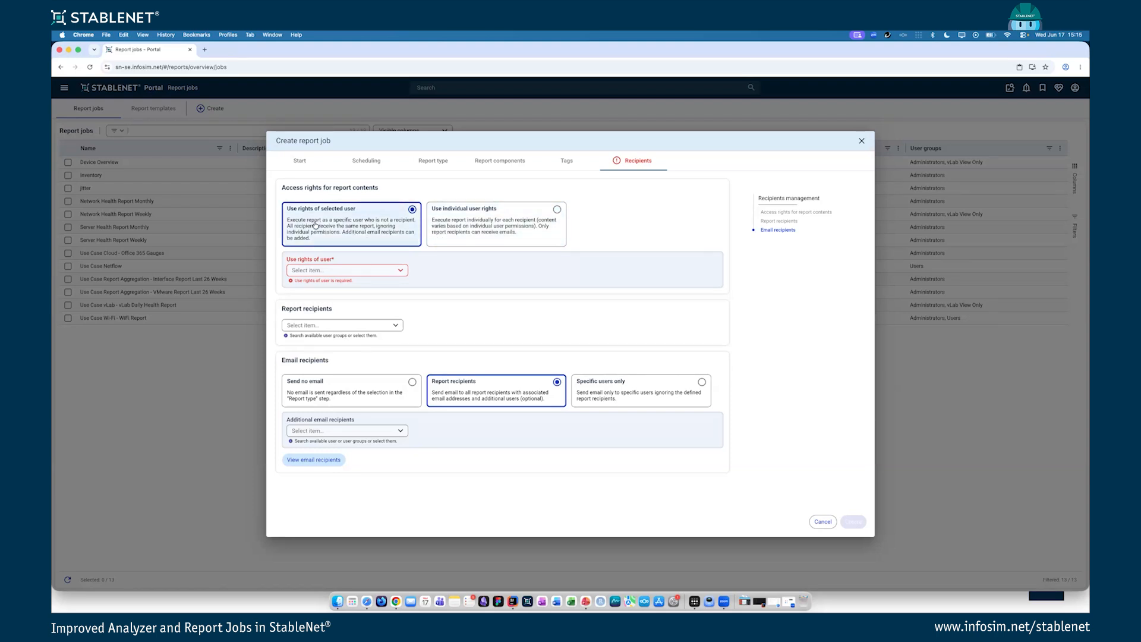
left_click(349, 271)
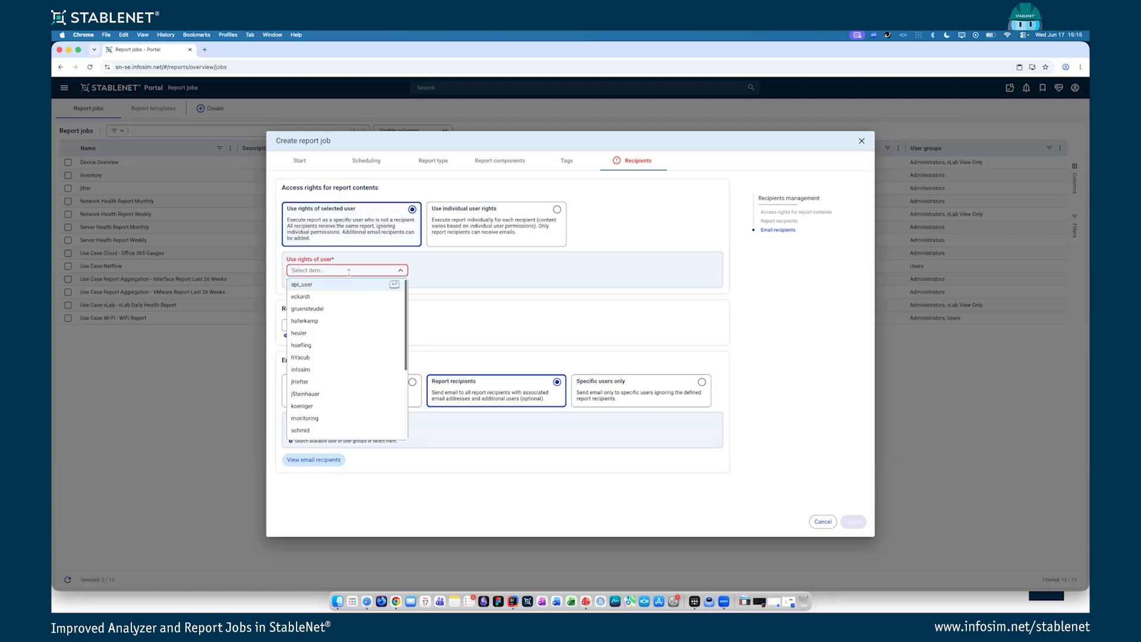
type("infosi")
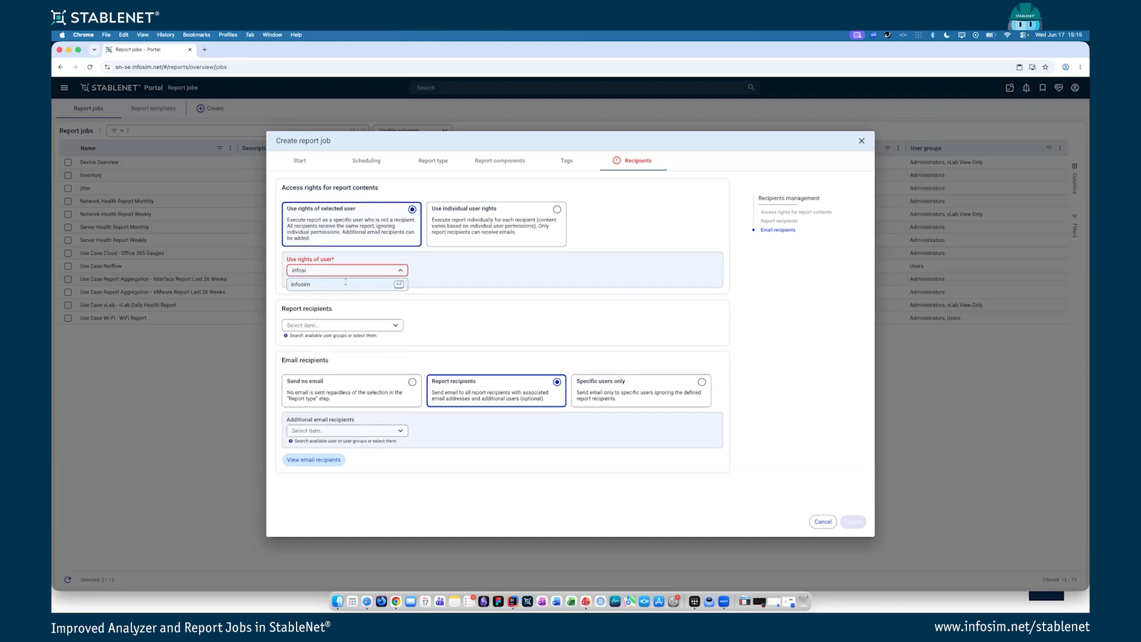
left_click(346, 283)
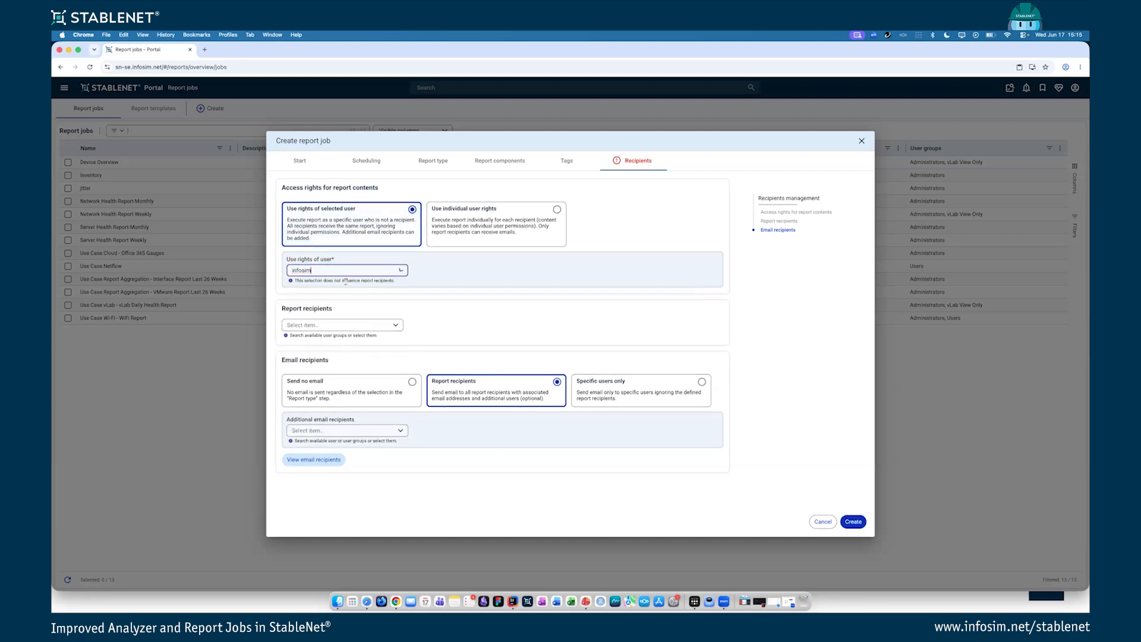
Step: Choose the Administrators group as report recipients, set the email option to send no email, and create the report job
left_click(347, 323)
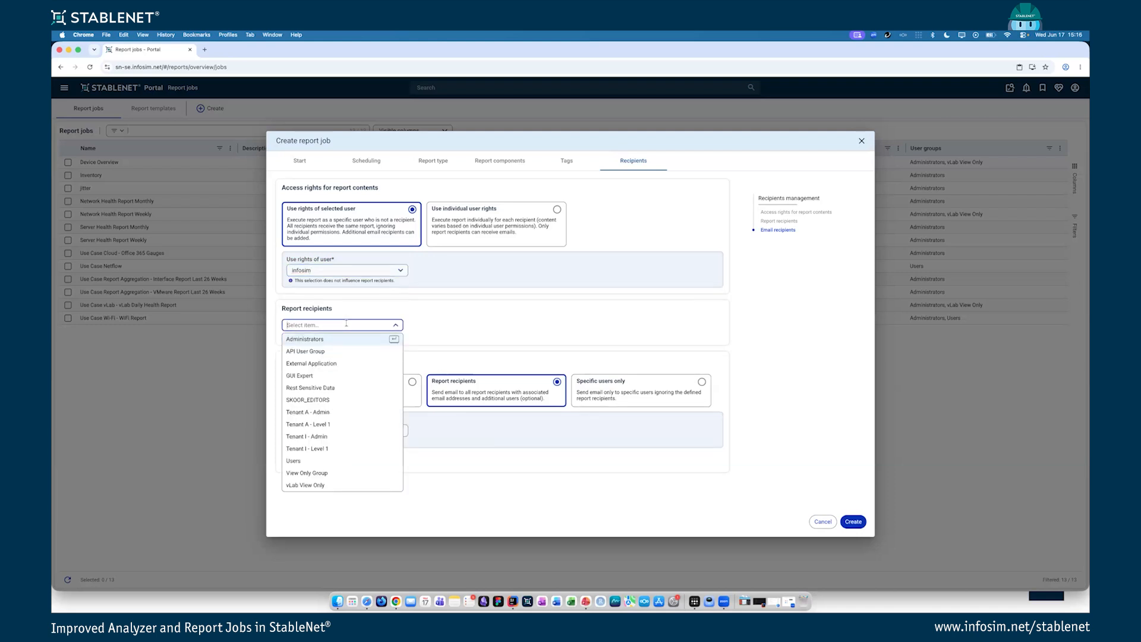
left_click(342, 343)
left_click(505, 357)
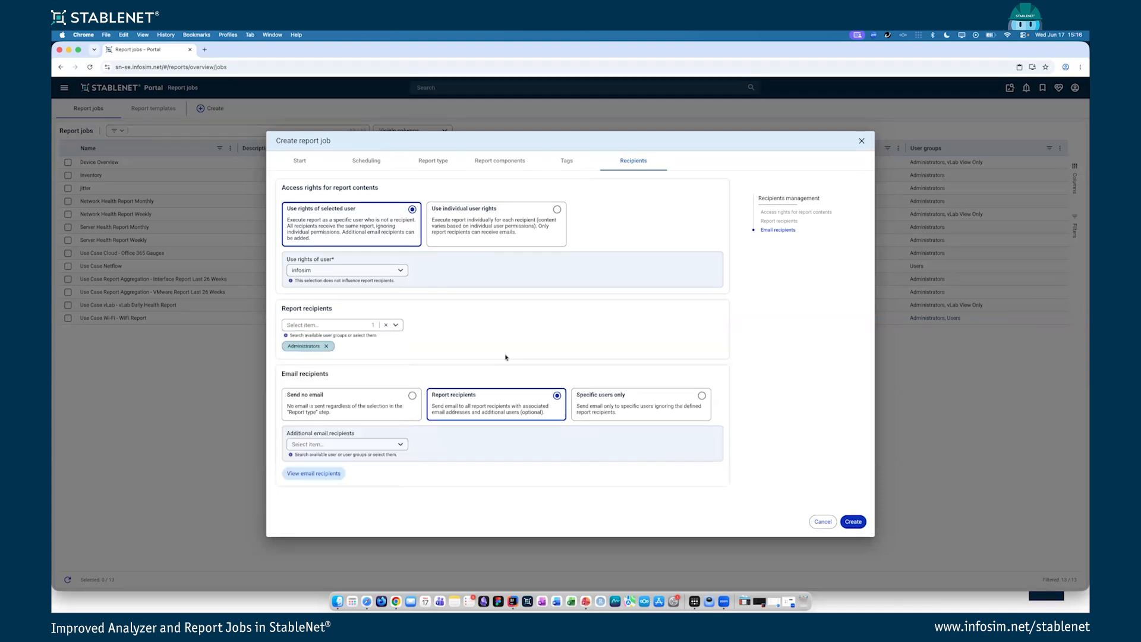
left_click(318, 404)
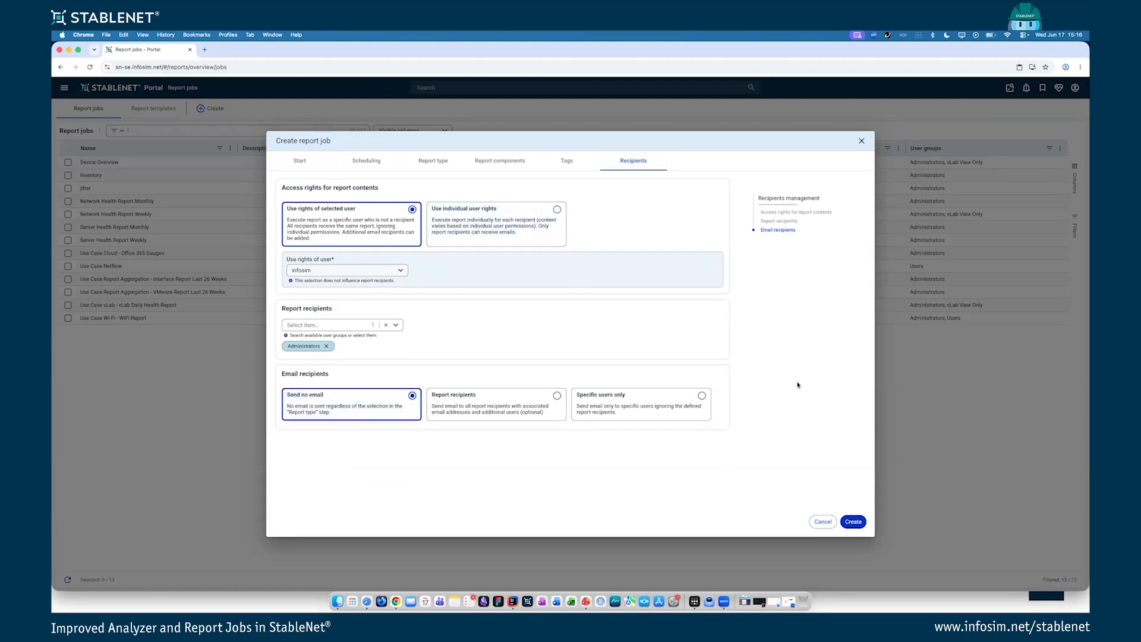
left_click(853, 521)
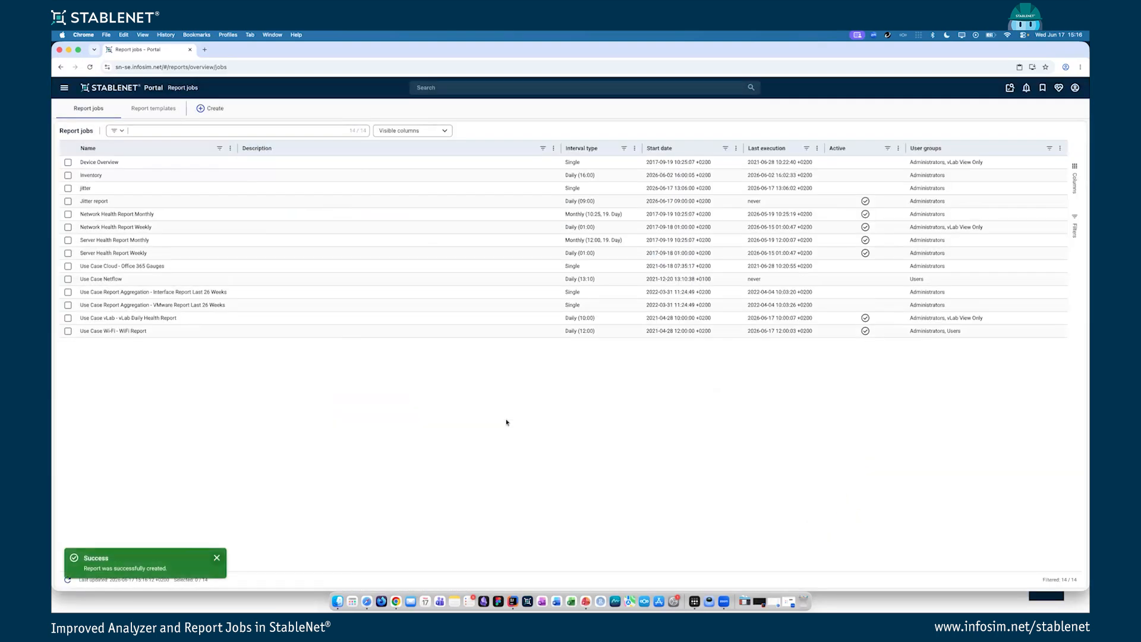
Step: Find the Reports page through the portal search for "repo" and expand the jitter report group
left_click(473, 91)
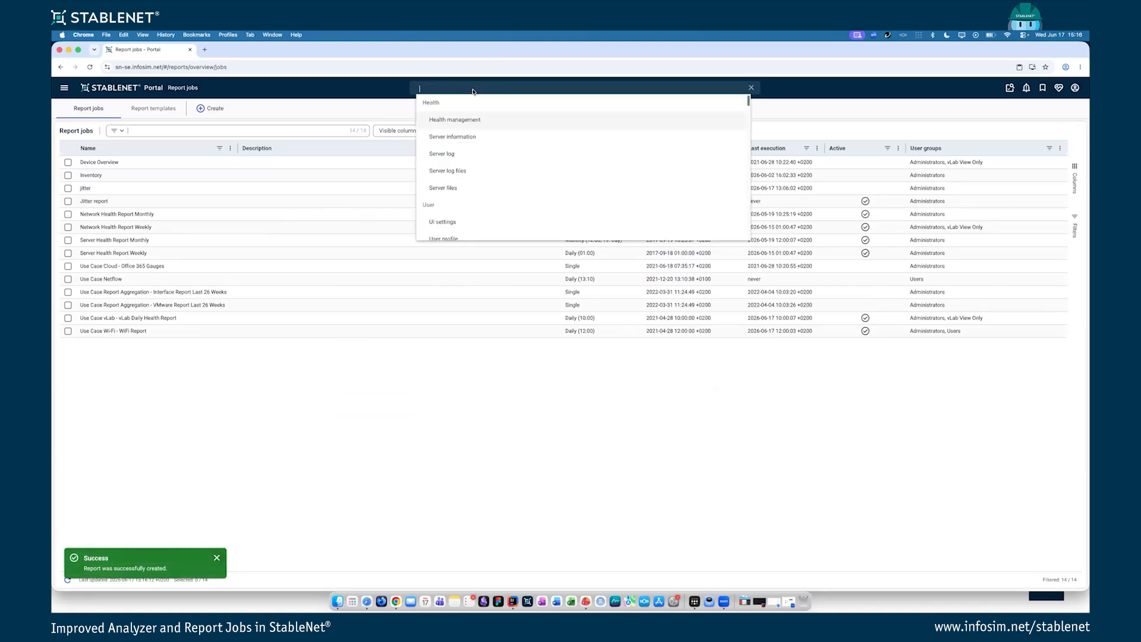
type("repo")
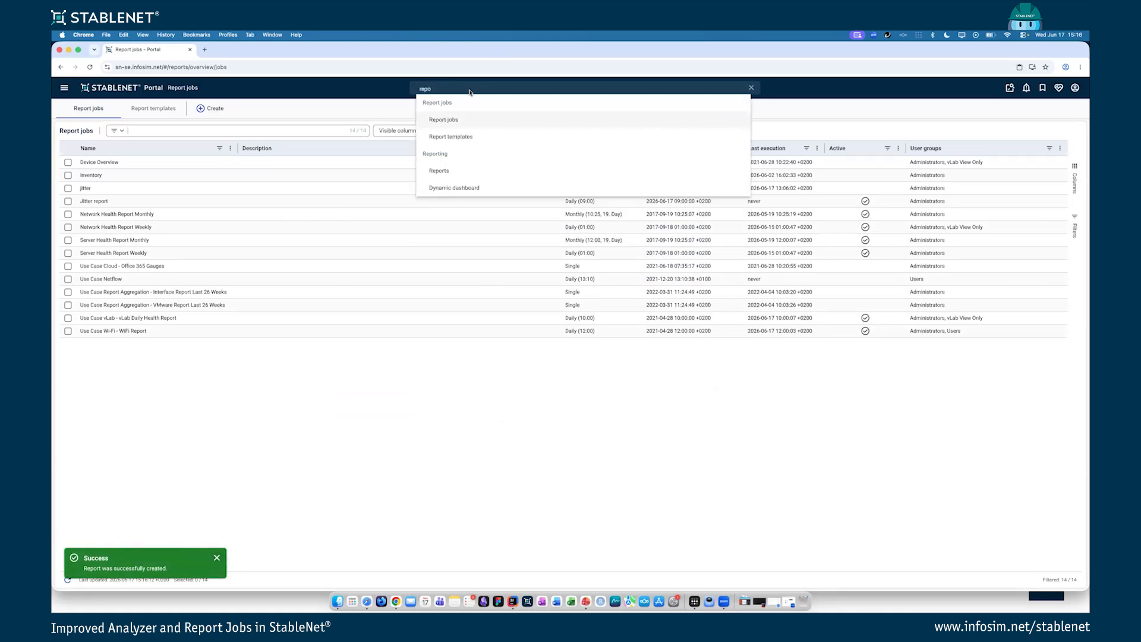
left_click(459, 170)
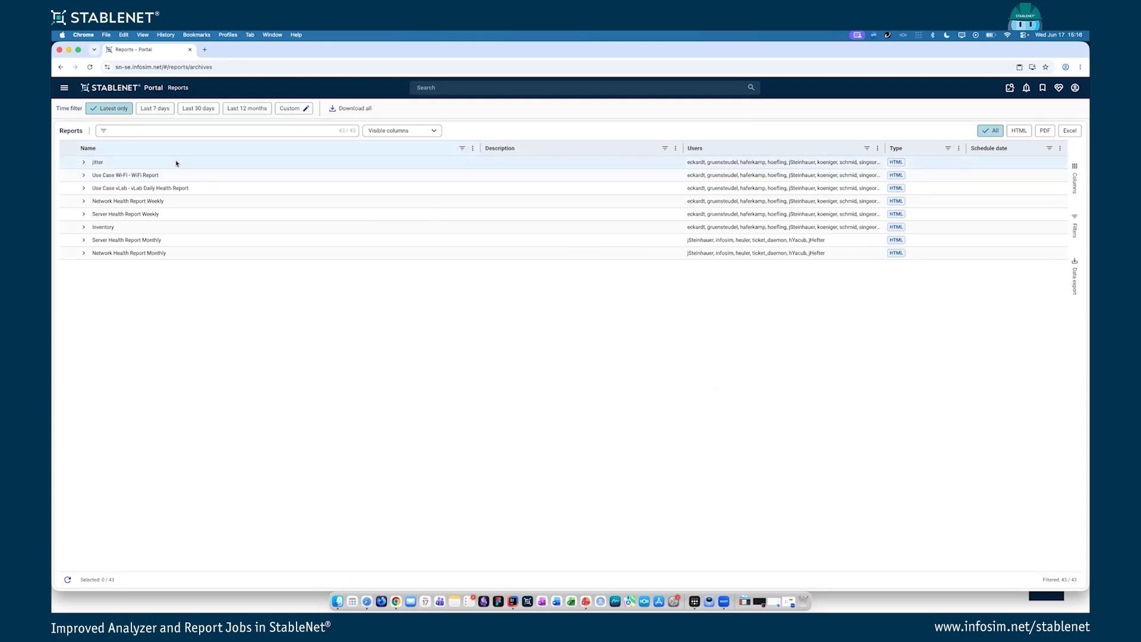
left_click(103, 164)
left_click(103, 164)
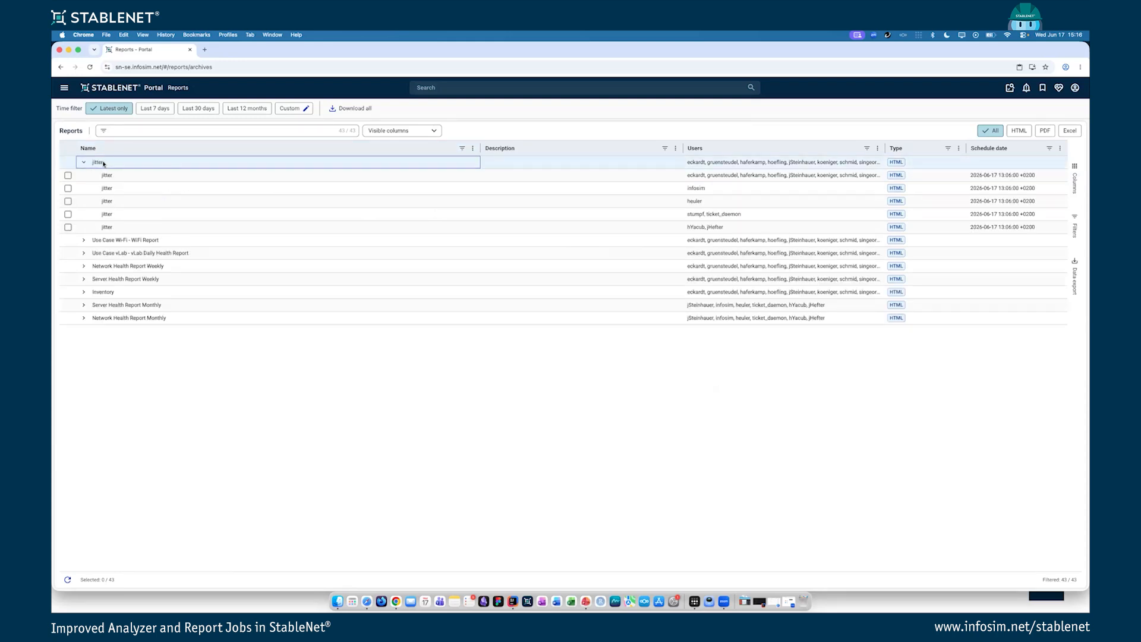
Step: View infosim's jitter report, examine its Group analyzer and Dynamic analyzer sections, and close it
double_click(145, 189)
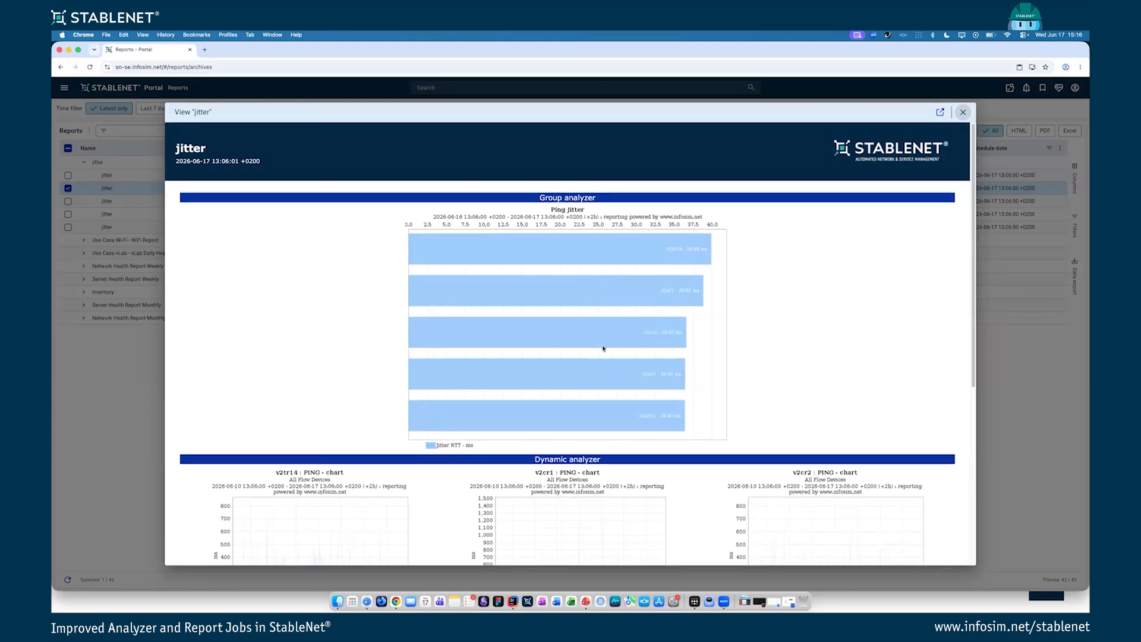
scroll(579, 239, "down", 5)
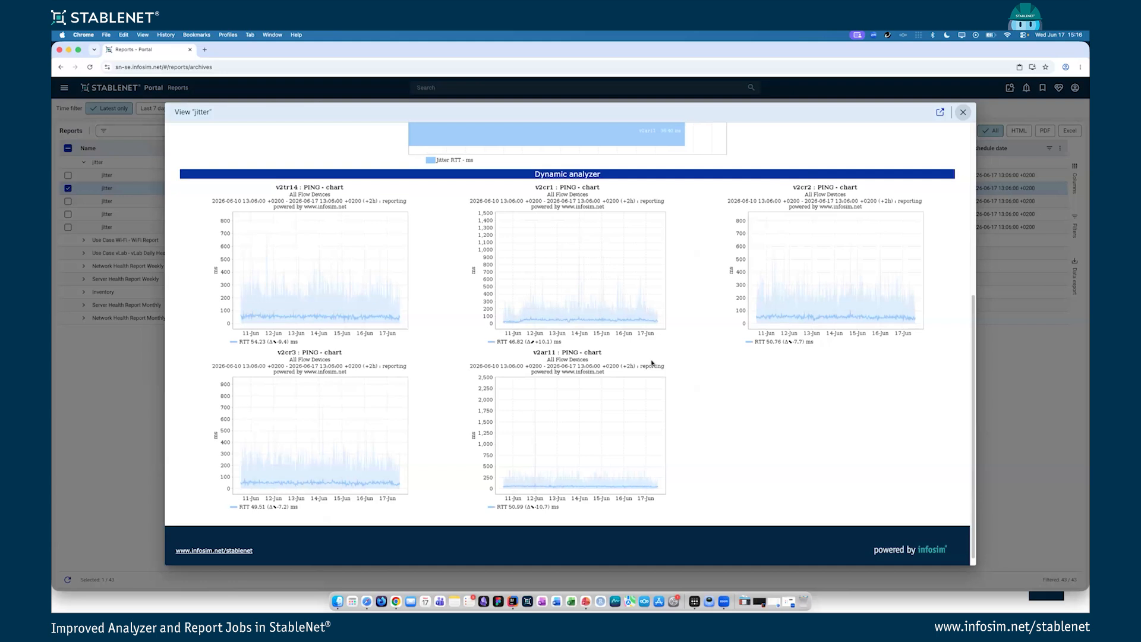
left_click(963, 112)
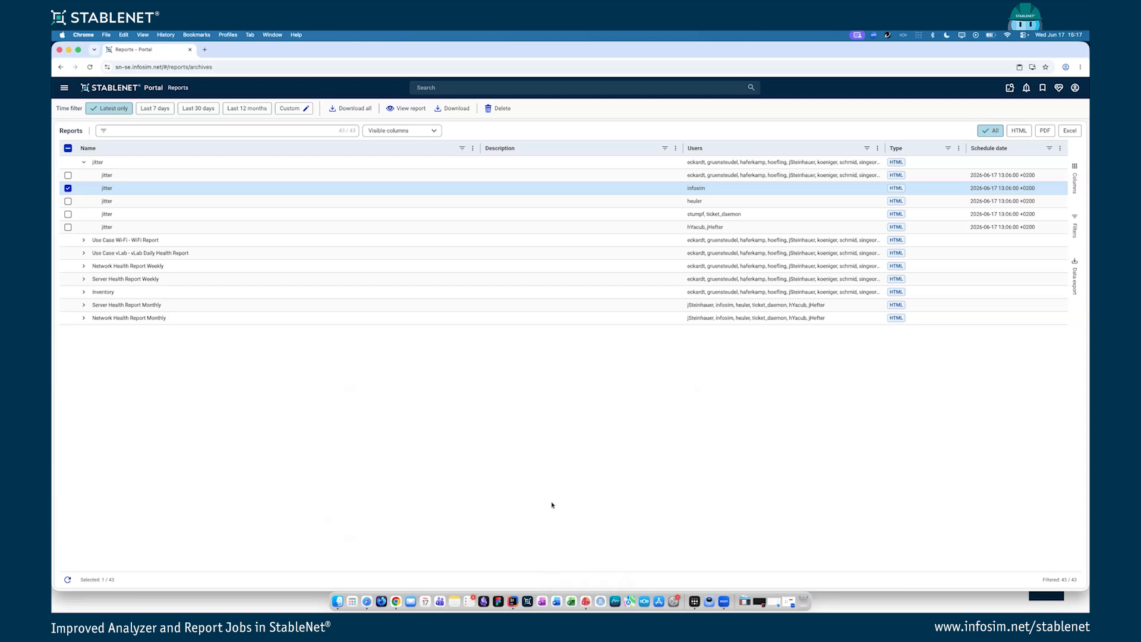
Step: Switch from the browser to the presentation window with the "Advanced Statistics in Analyzer Charts" slide
key("ctrl+Up")
left_click(712, 225)
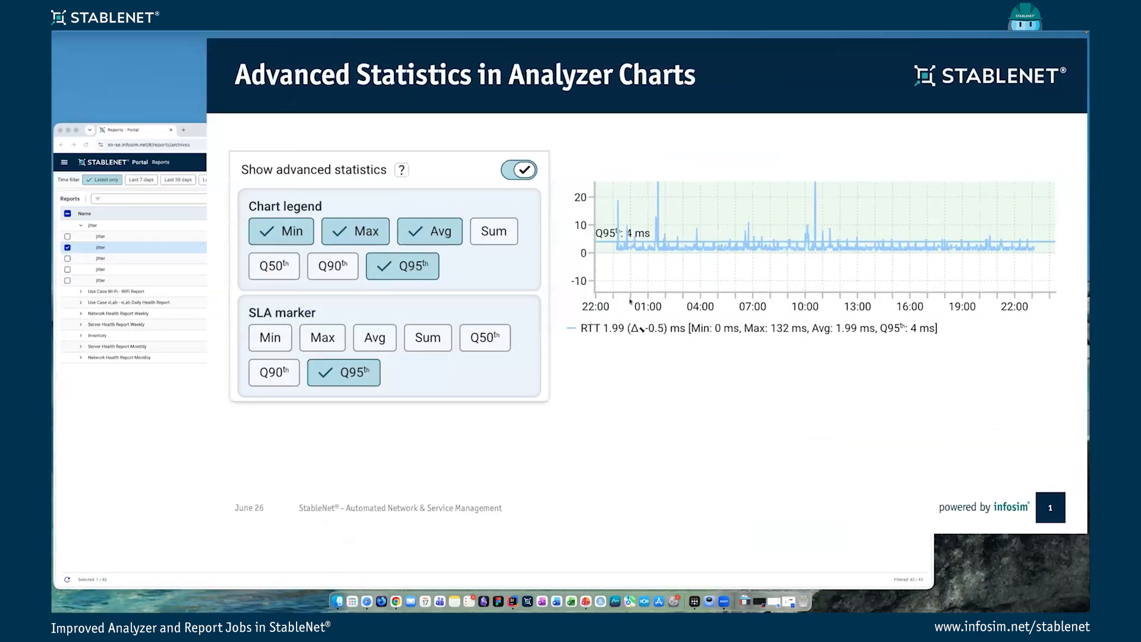